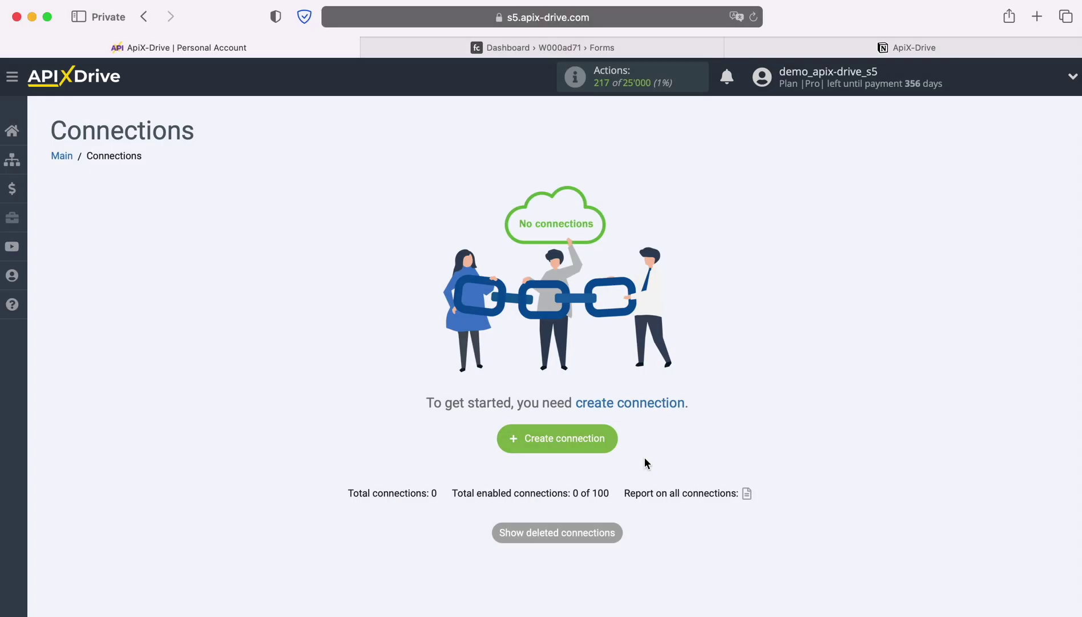
Step: Start a new connection with FormCrafts as the data source system
left_click(606, 439)
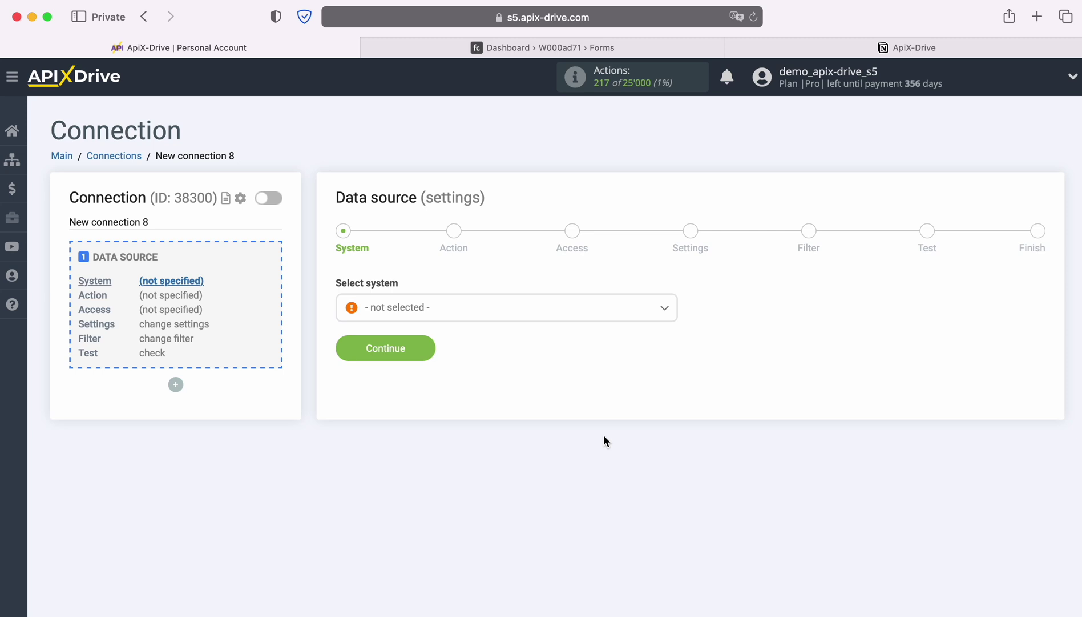
left_click(531, 312)
scroll(572, 445, "down", 10)
scroll(576, 446, "down", 10)
left_click(403, 445)
left_click(421, 346)
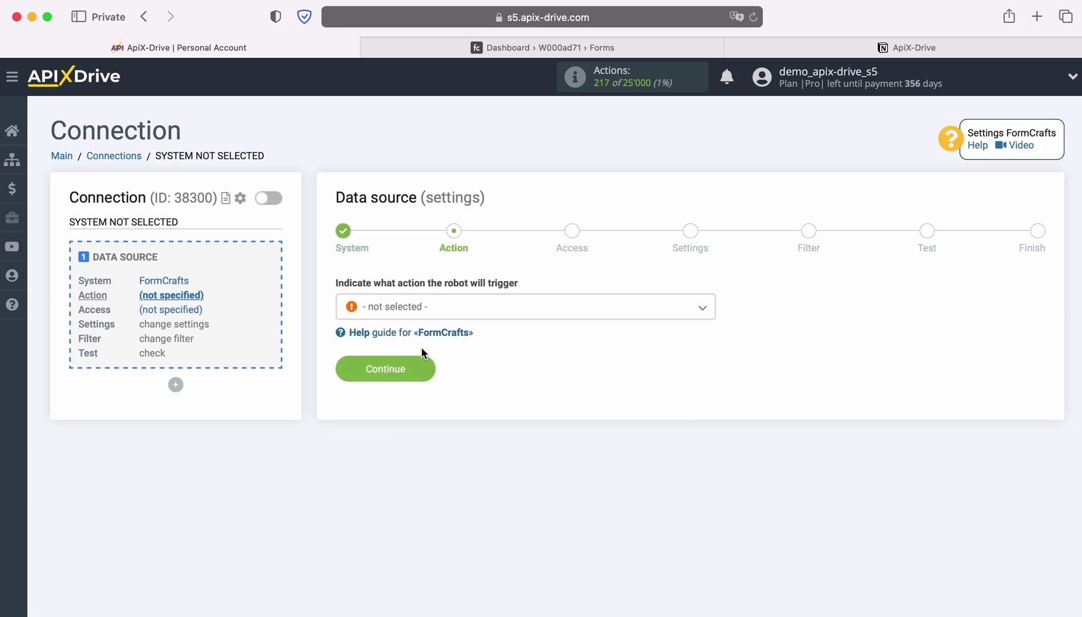
Step: Set the FormCrafts source action to Get DATA and move on to account access
left_click(477, 314)
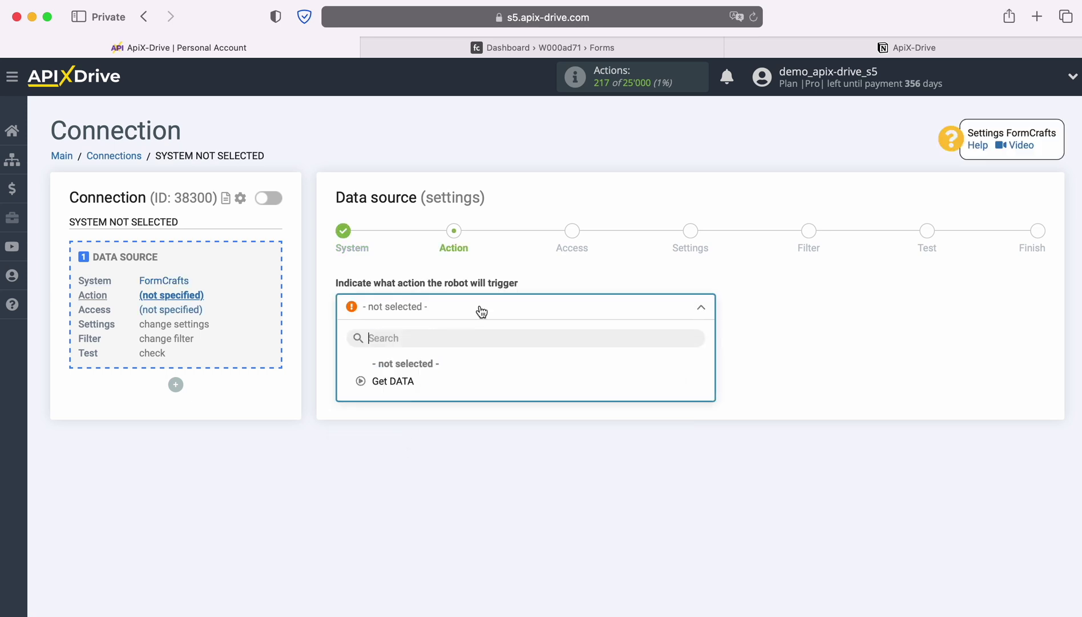
left_click(415, 376)
left_click(421, 372)
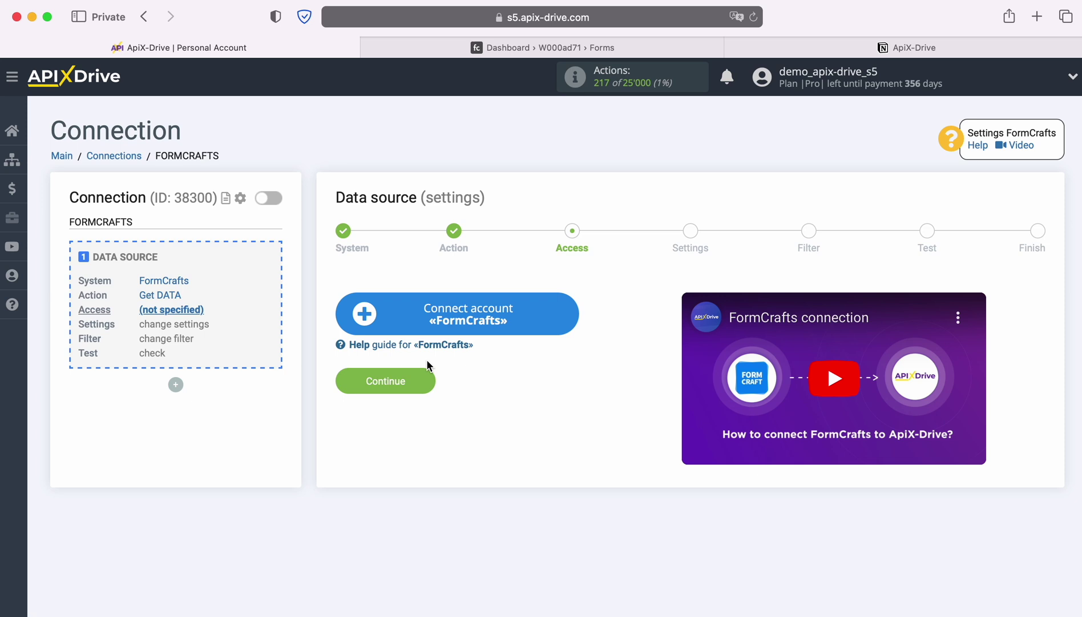
Step: Connect and save a FormCrafts account, then select it as the source login
left_click(572, 315)
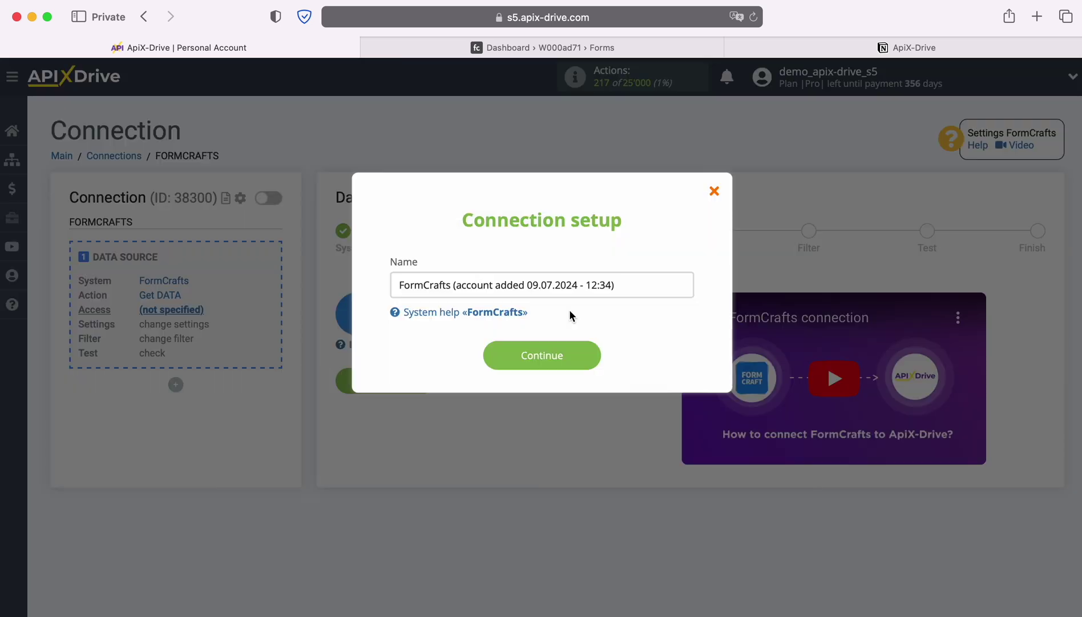
left_click_drag(622, 285, 377, 285)
left_click(589, 355)
left_click(587, 347)
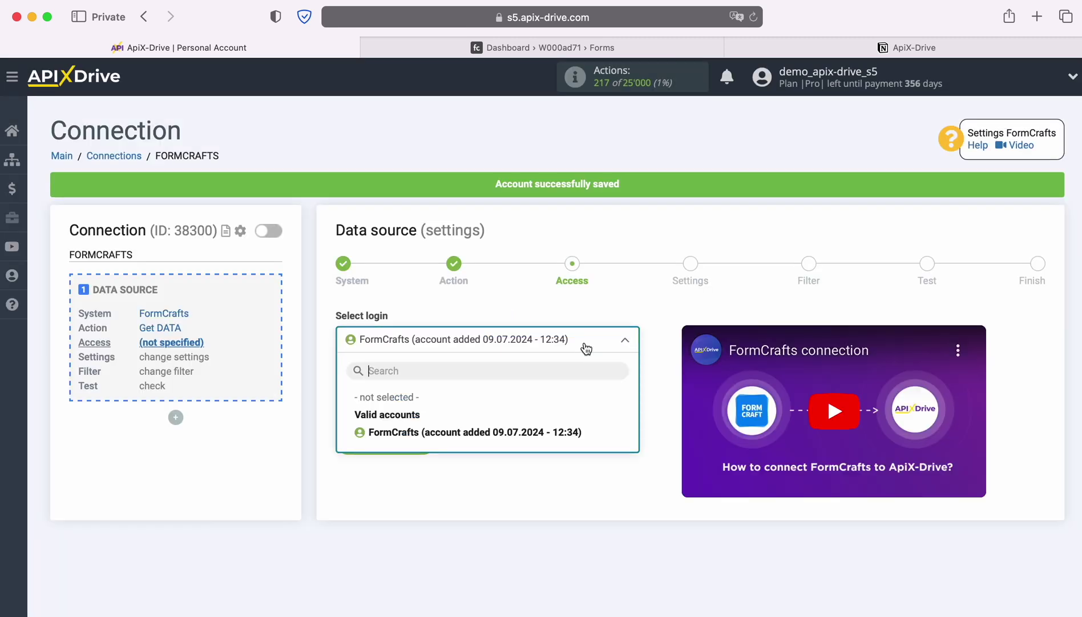
left_click(558, 429)
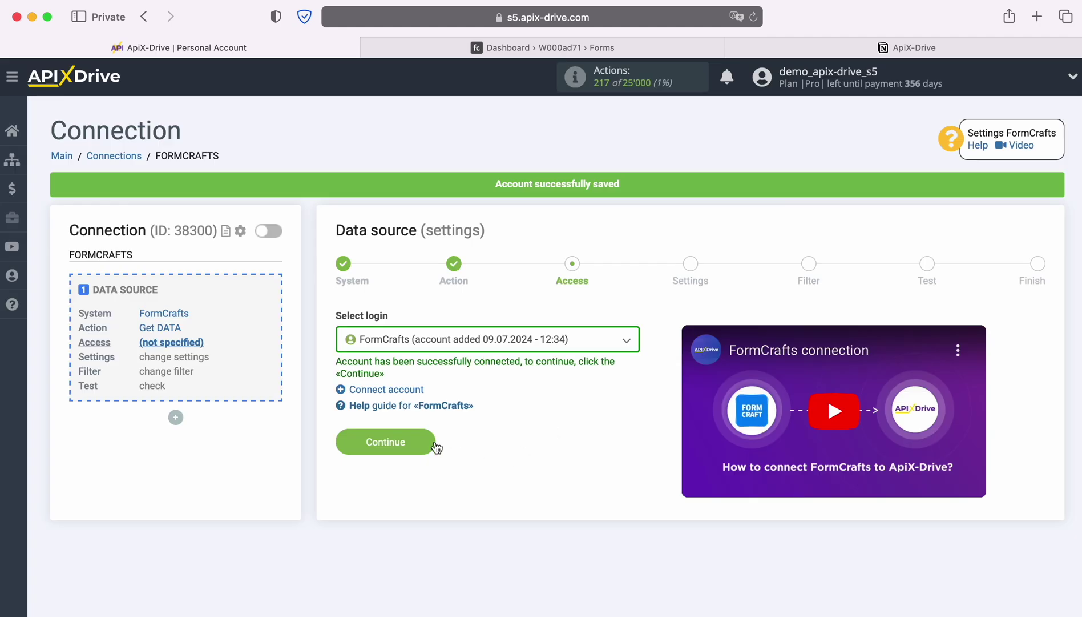
left_click(430, 440)
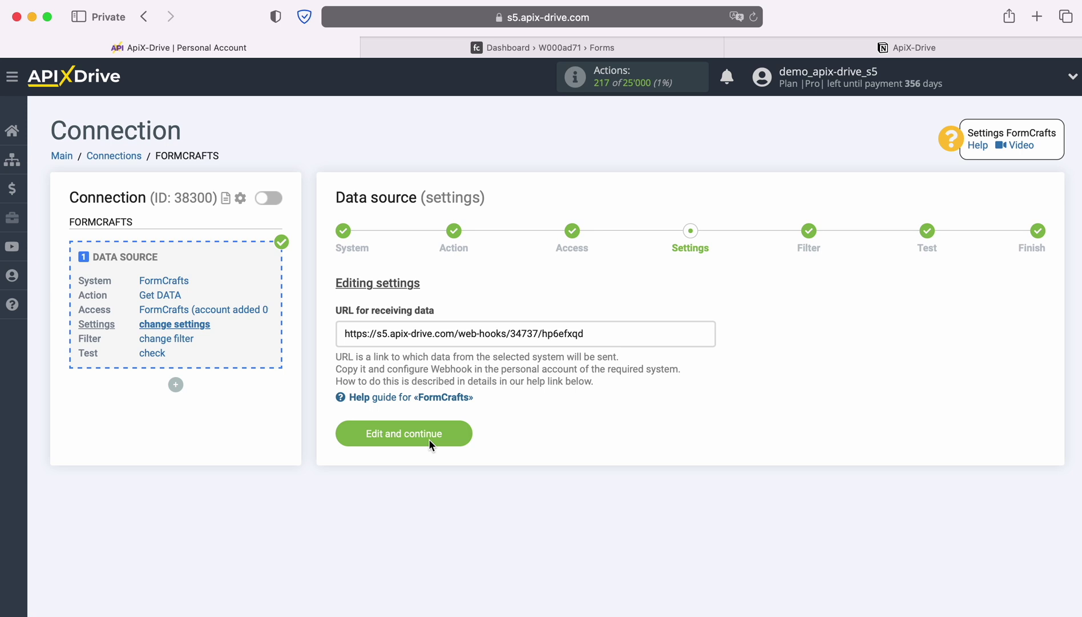
Step: Copy the generated webhook URL and switch to the FormCrafts forms dashboard
left_click_drag(345, 334, 584, 336)
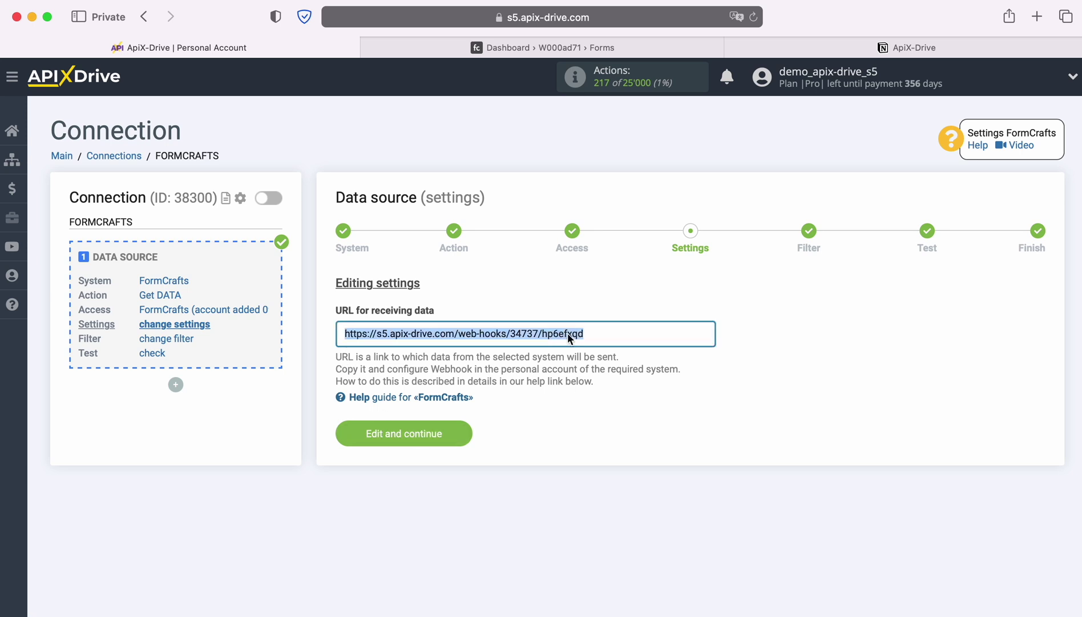
right_click(557, 327)
left_click(588, 417)
left_click(545, 50)
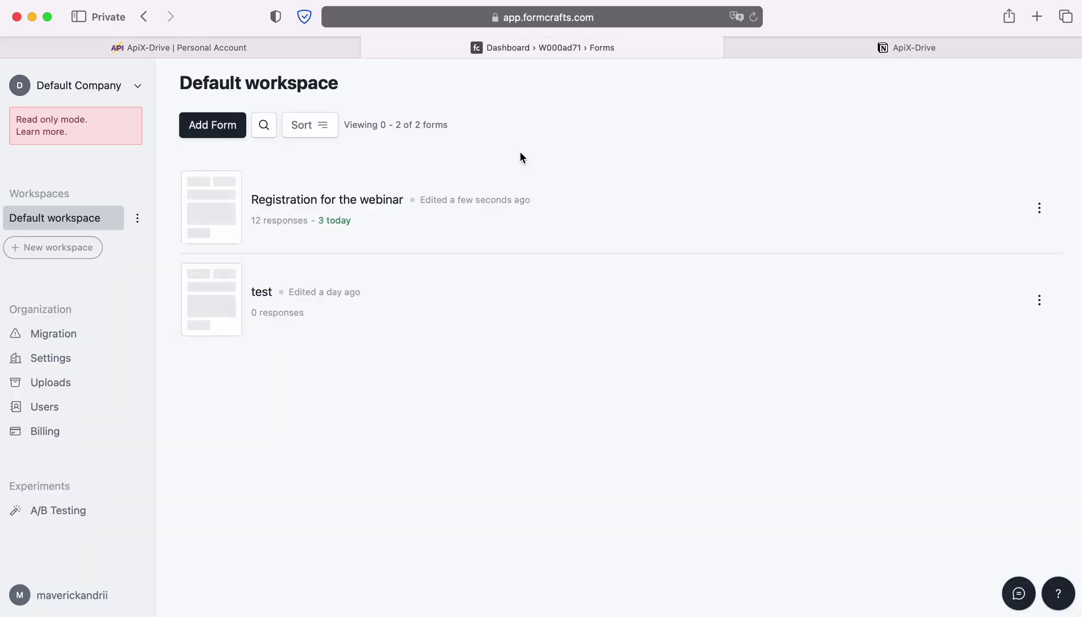
Step: Add a Webhook action to the workflows of the Registration for the webinar form
left_click(443, 222)
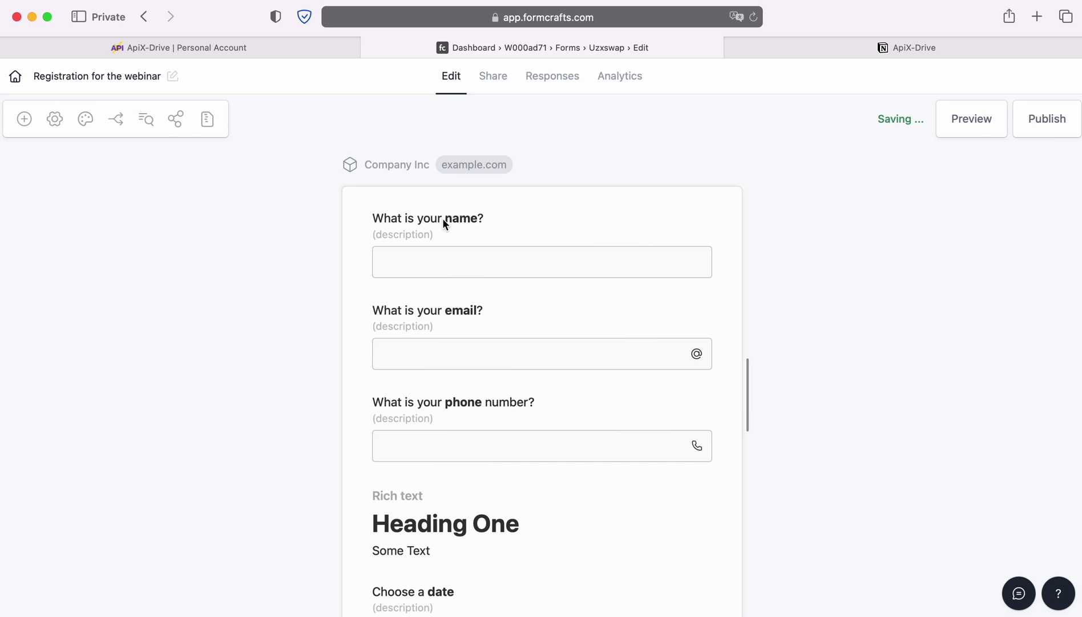
left_click(176, 119)
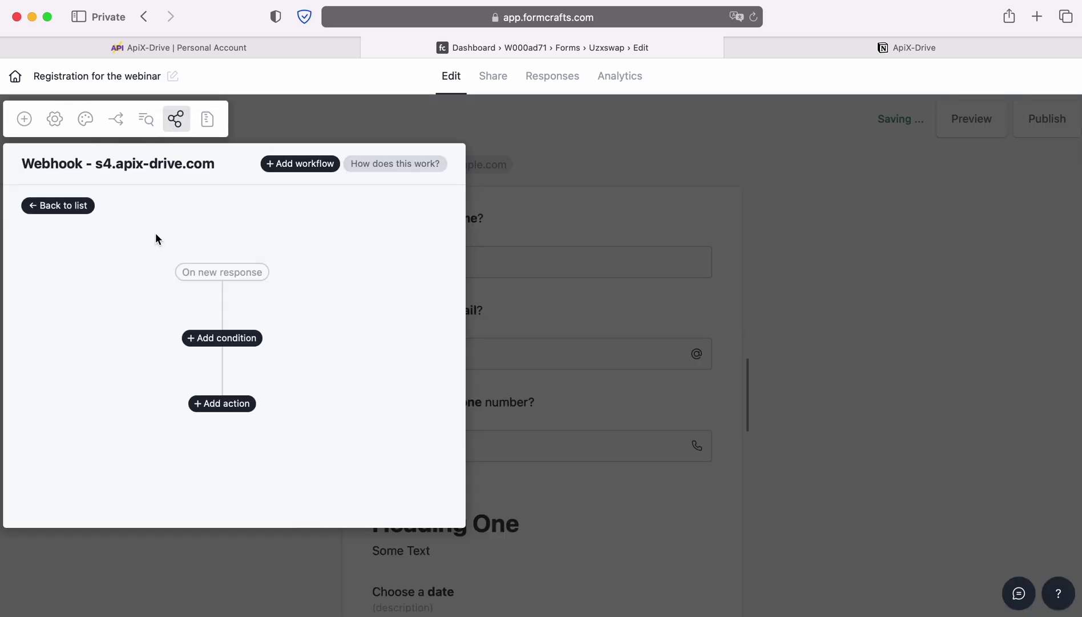
left_click(225, 404)
left_click(125, 459)
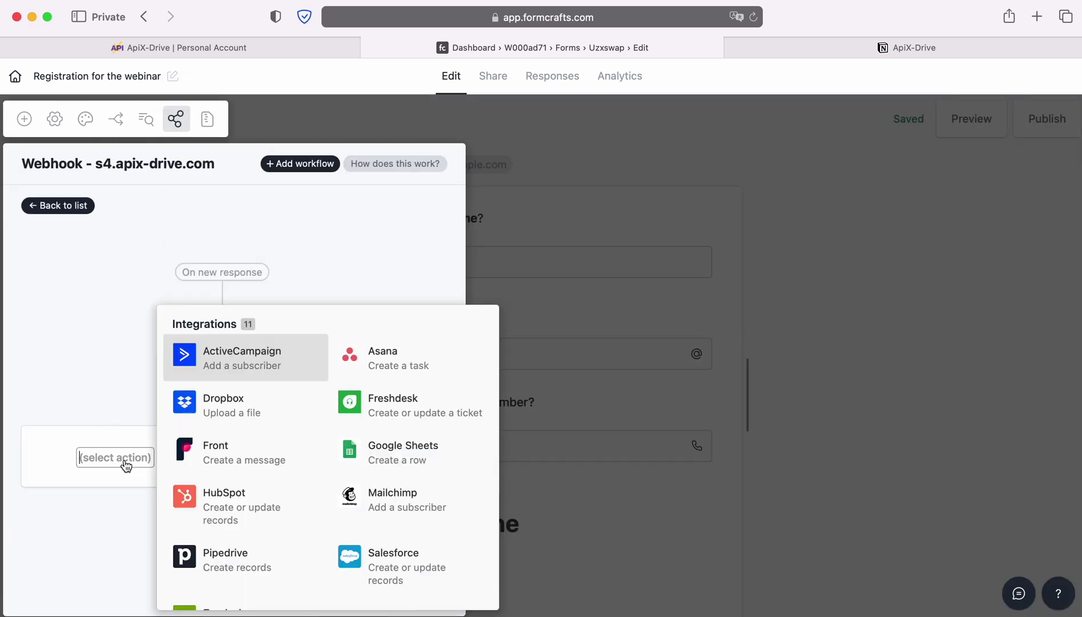
scroll(270, 487, "down", 5)
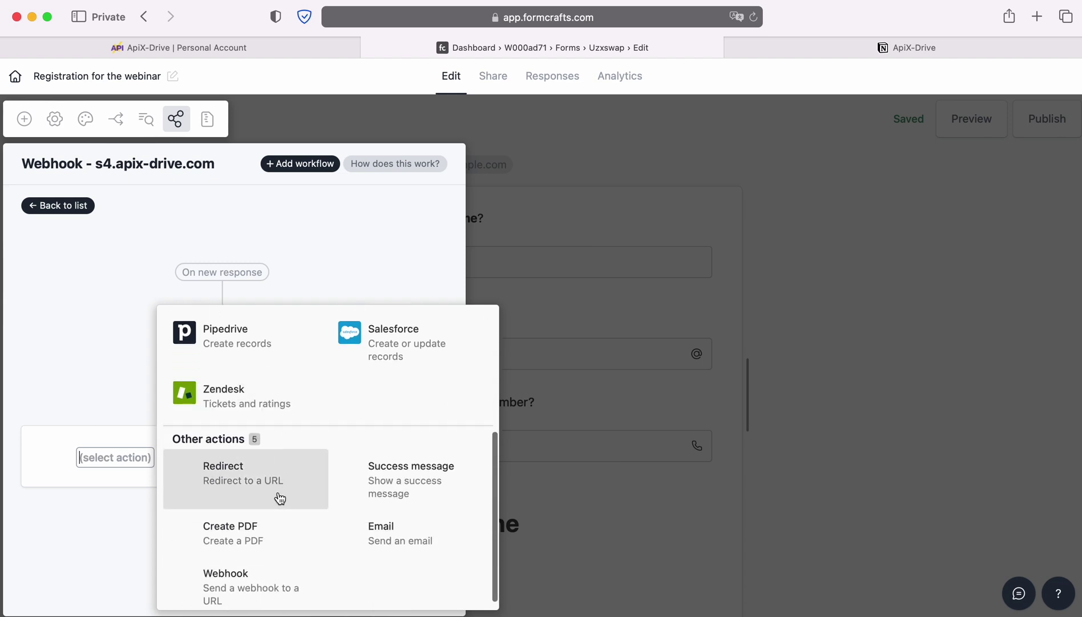
left_click(249, 568)
scroll(249, 565, "down", 5)
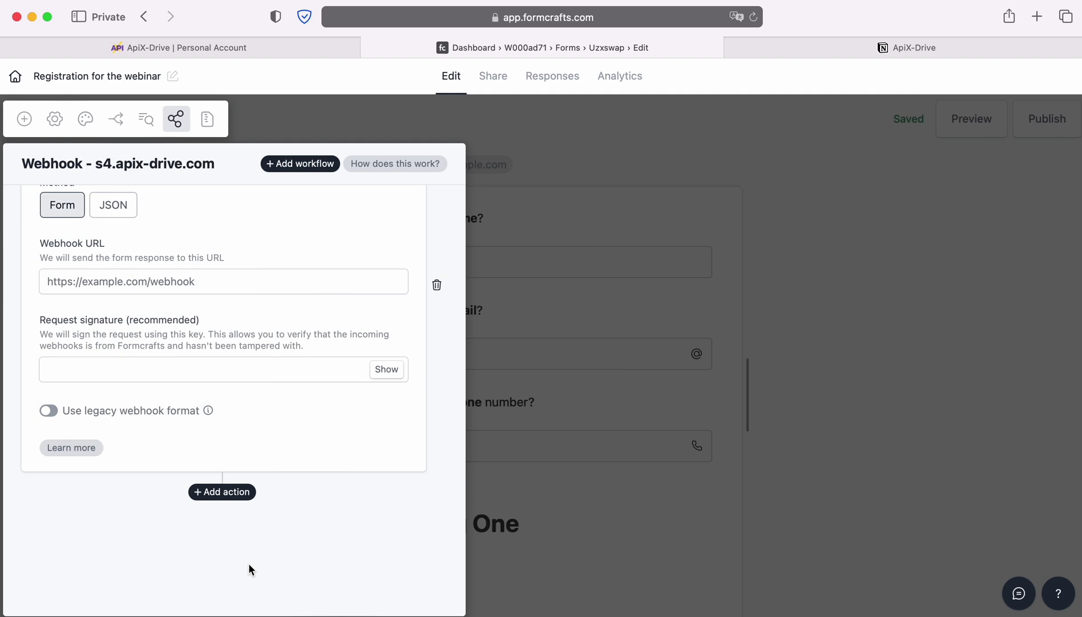
Step: Paste the ApiX-Drive URL into Webhook URL, save the workflow, and publish the form
left_click(86, 284)
right_click(86, 275)
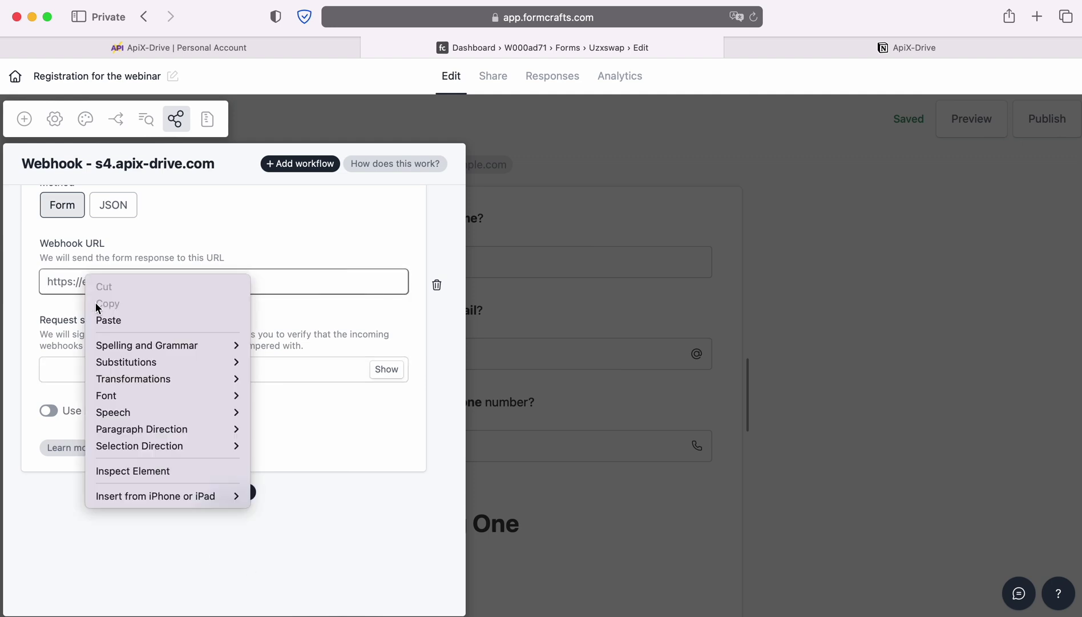
left_click(112, 321)
left_click(522, 332)
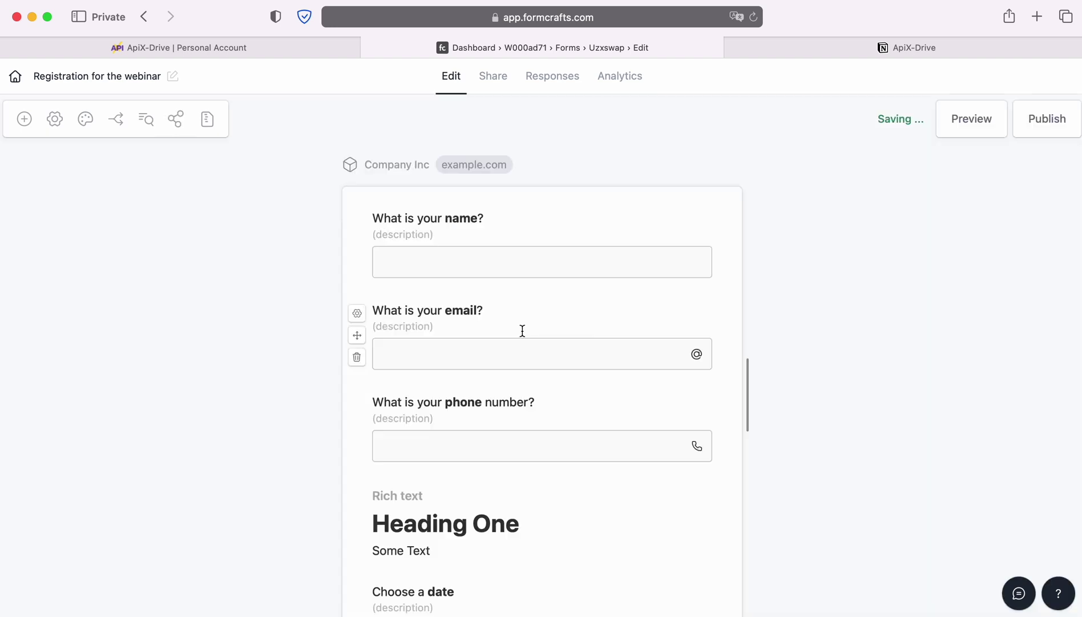
left_click(1057, 126)
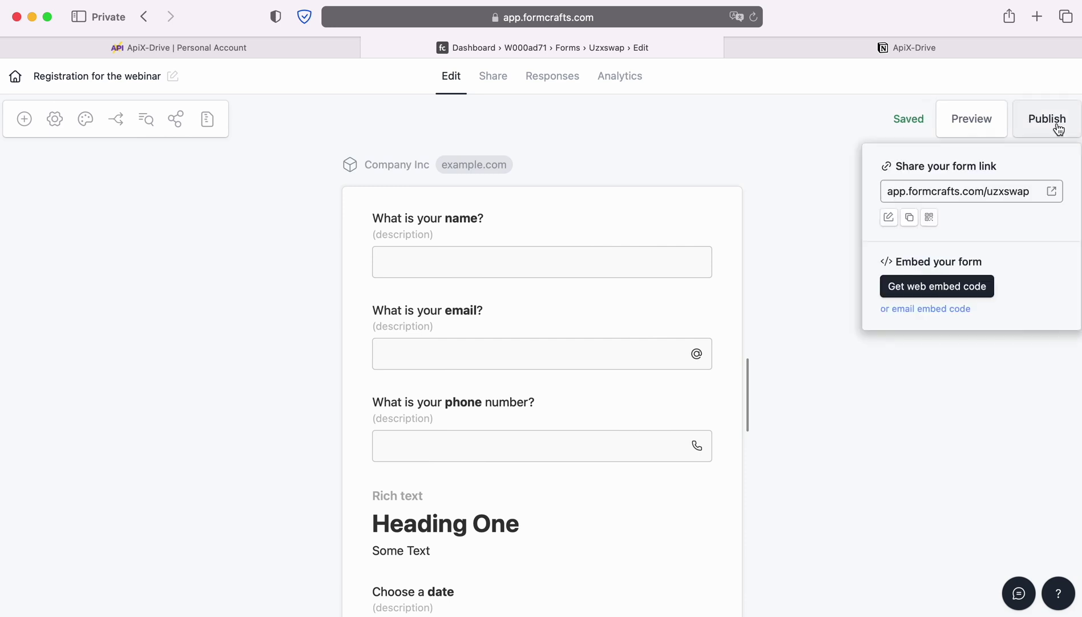
Step: Open the live form and enter a test name, e-mail address and phone number
left_click(1051, 191)
type("John")
key("Tab")
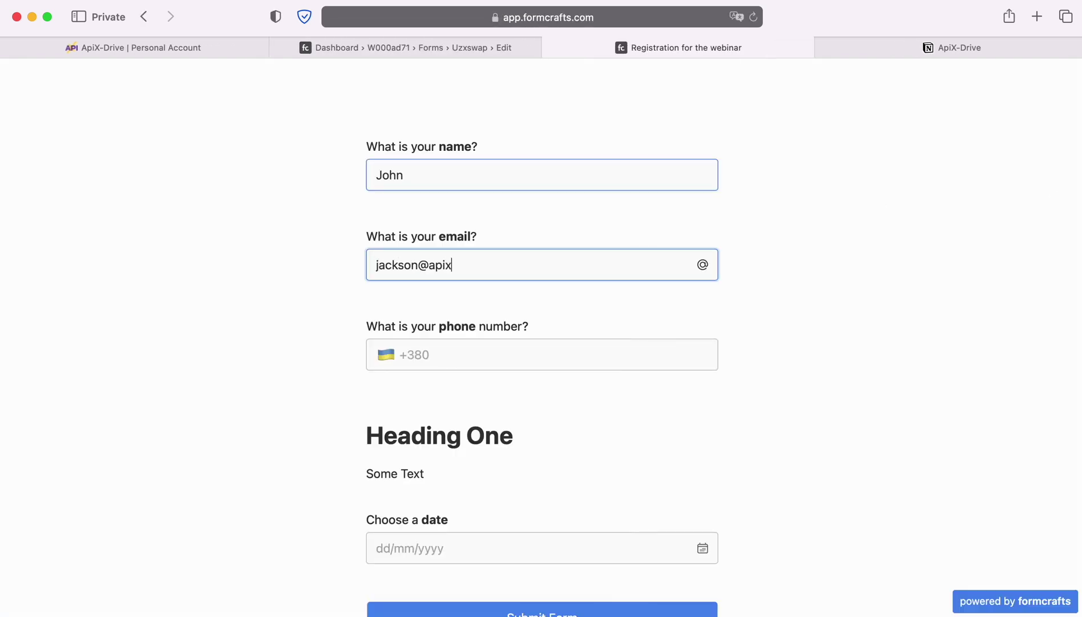
key("Tab")
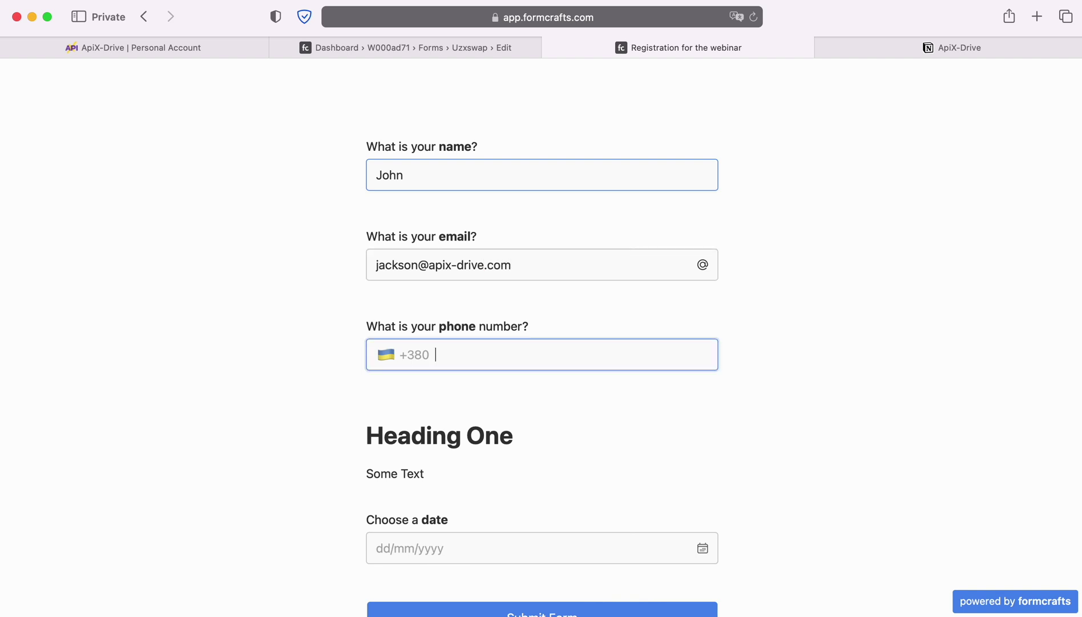
type("6700000001")
Step: Pick 9 July 2024 as the date, submit the form, and return to ApiX-Drive
scroll(599, 346, "down", 1)
left_click(704, 509)
left_click(436, 393)
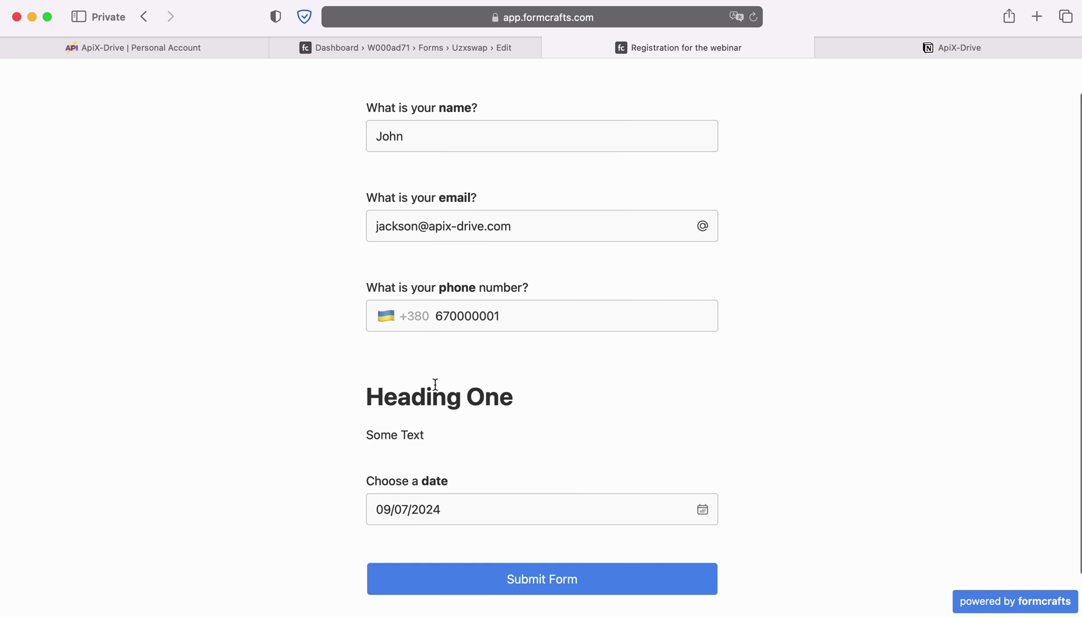
left_click(543, 578)
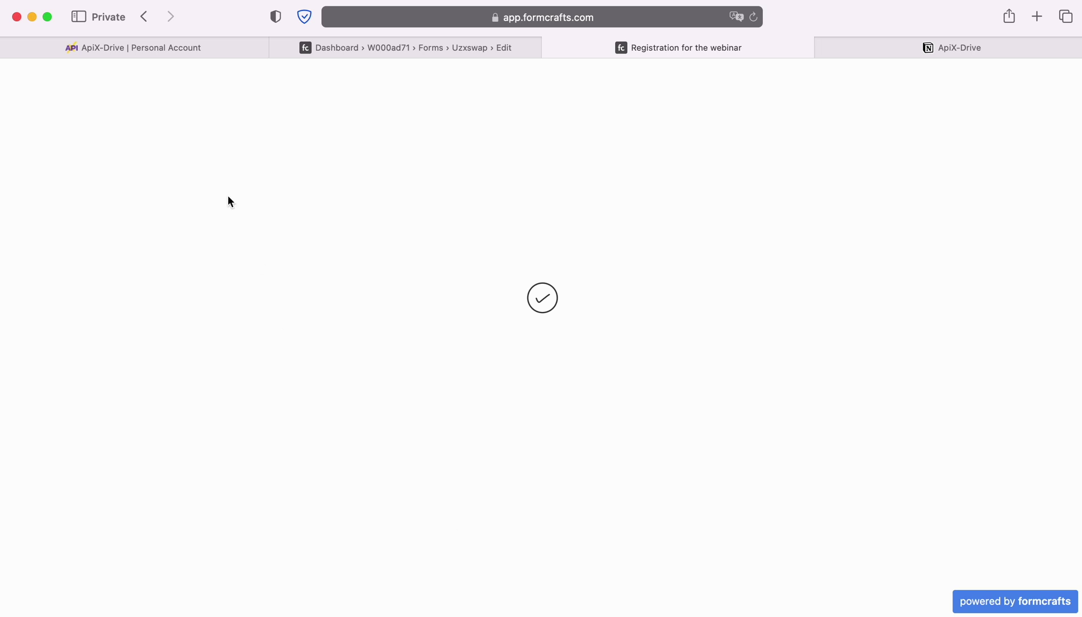
left_click(159, 51)
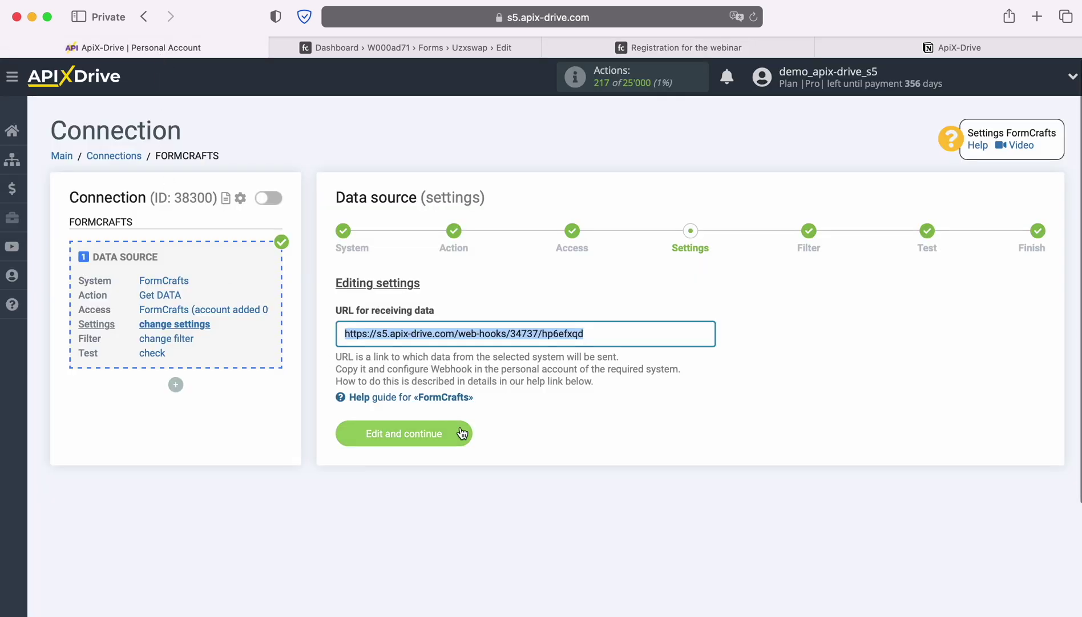
Step: Save the source settings, skip filtering, and accept the loaded test response to finish the source
left_click(461, 434)
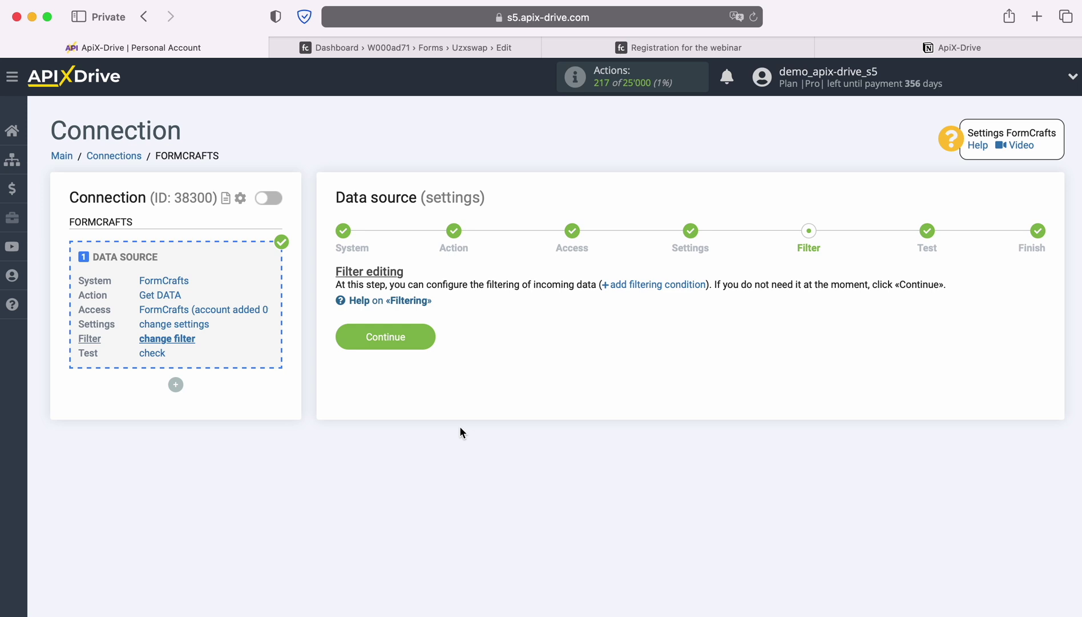
left_click(422, 334)
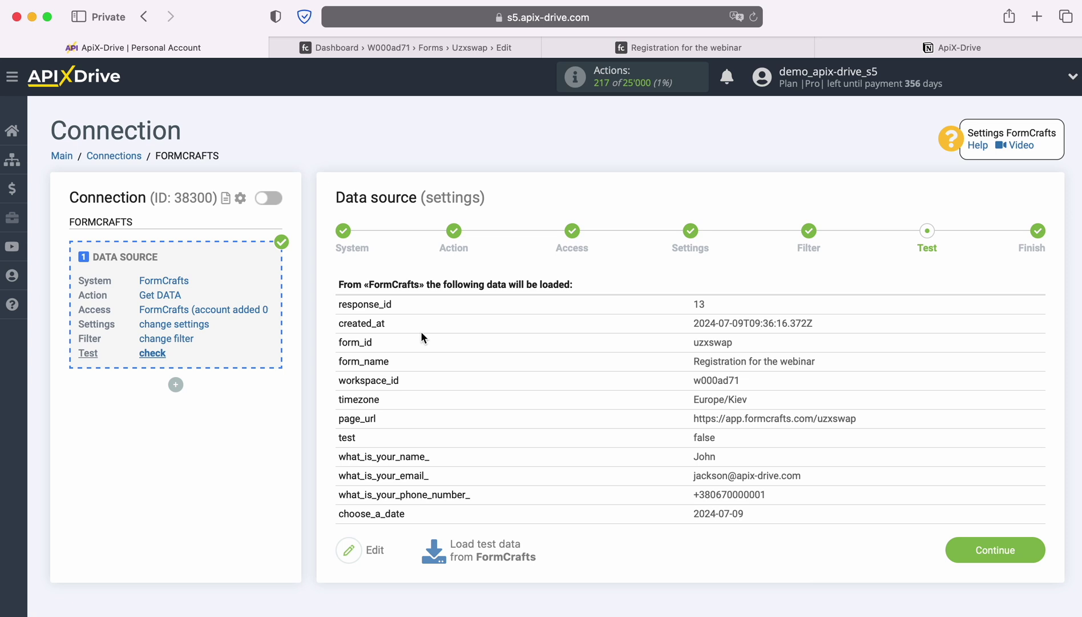
left_click(1034, 550)
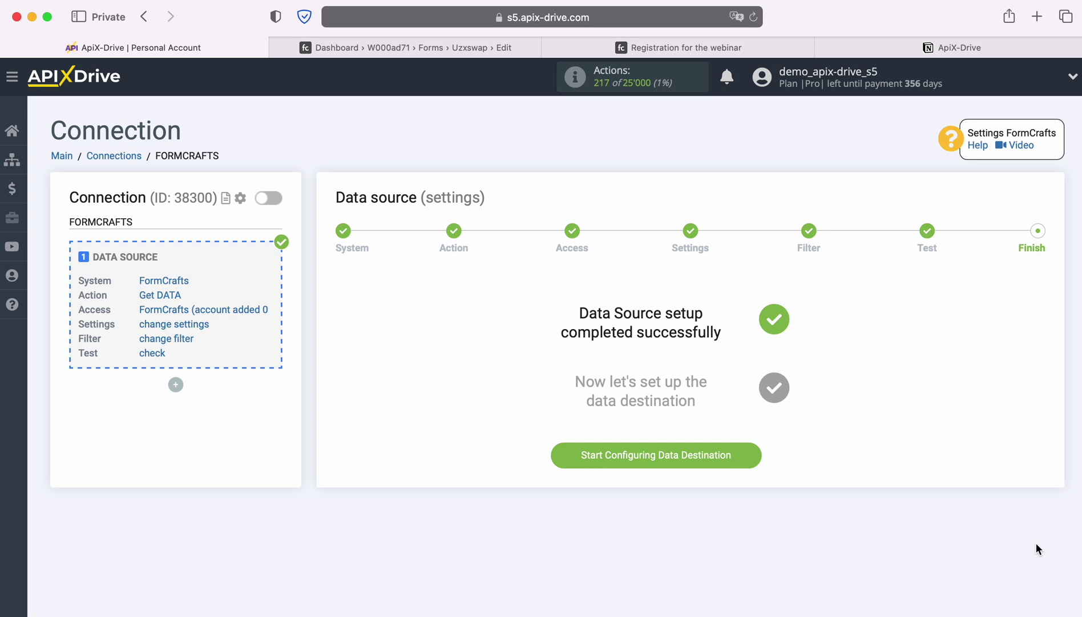
Step: Begin the data destination setup and select Notion as its system
left_click(758, 457)
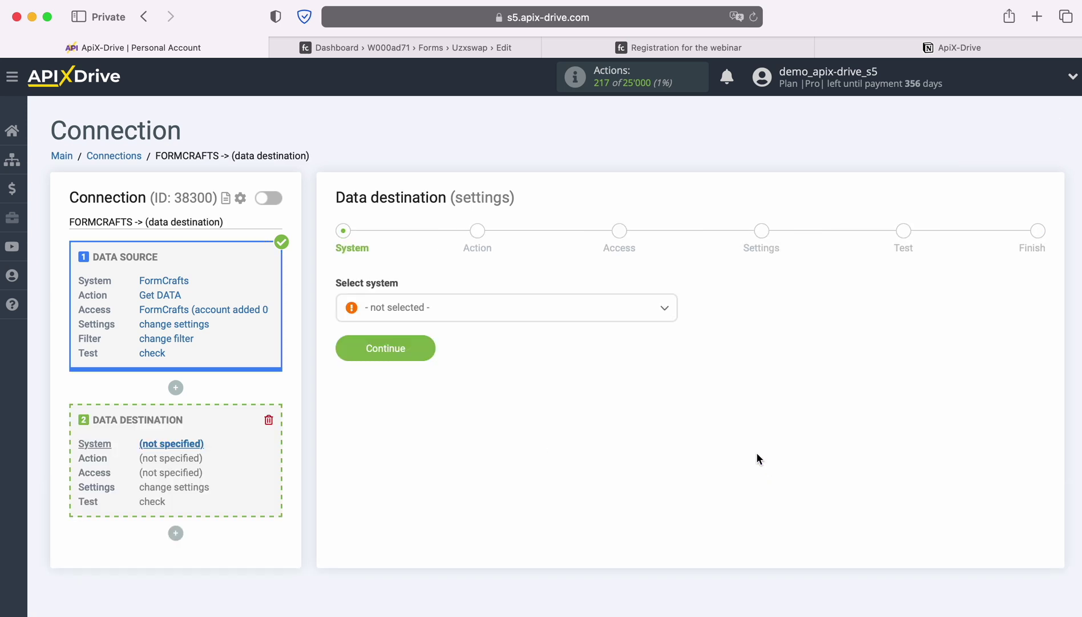
left_click(435, 308)
scroll(503, 445, "down", 8)
scroll(505, 447, "down", 10)
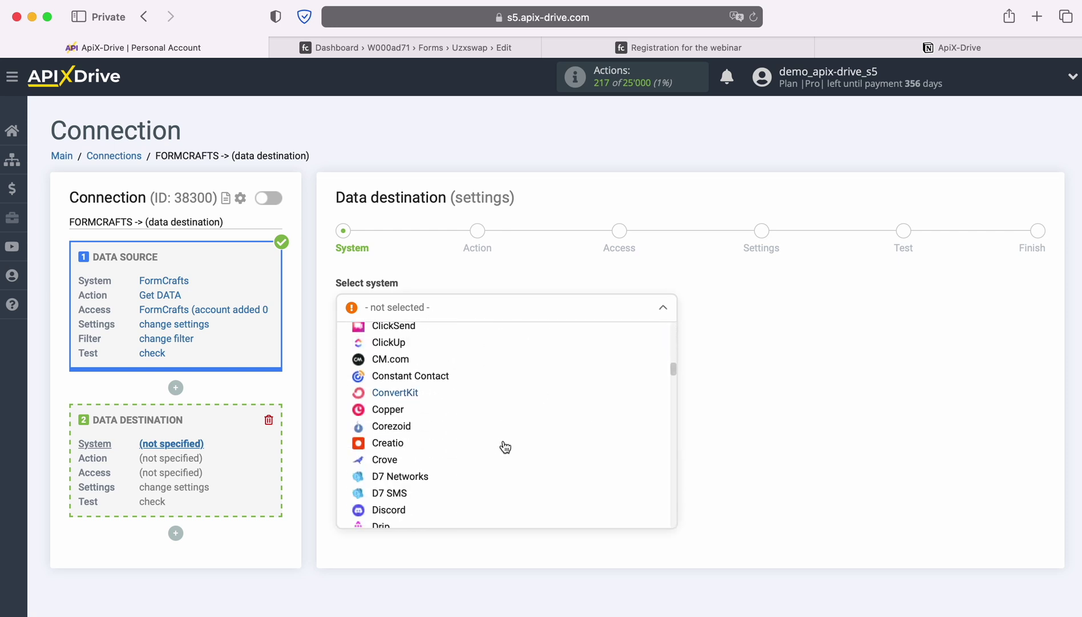
scroll(505, 446, "down", 10)
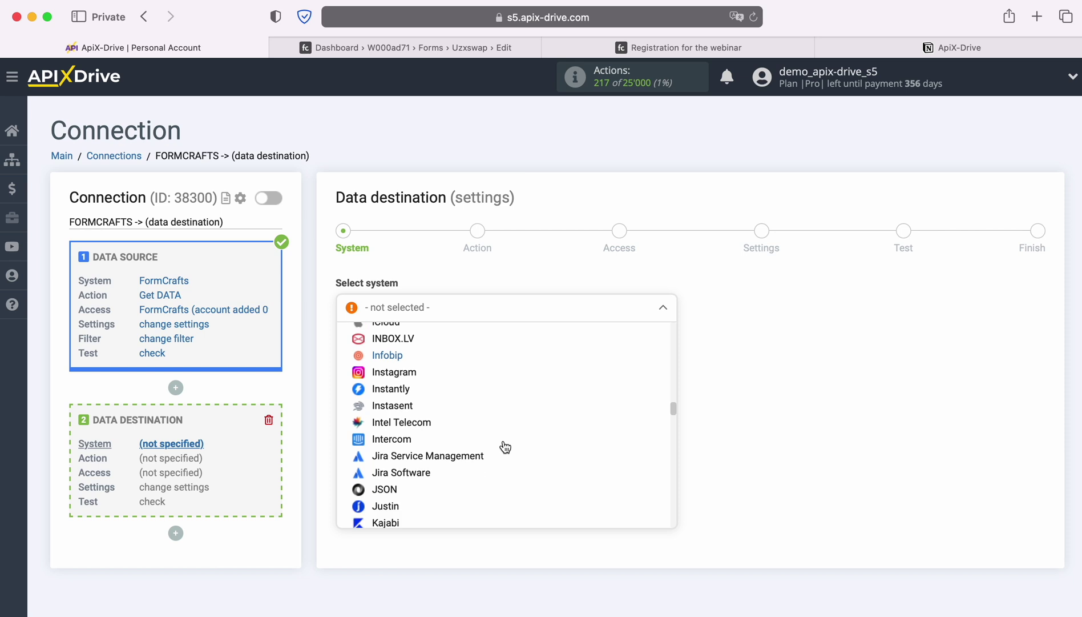
scroll(505, 446, "down", 7)
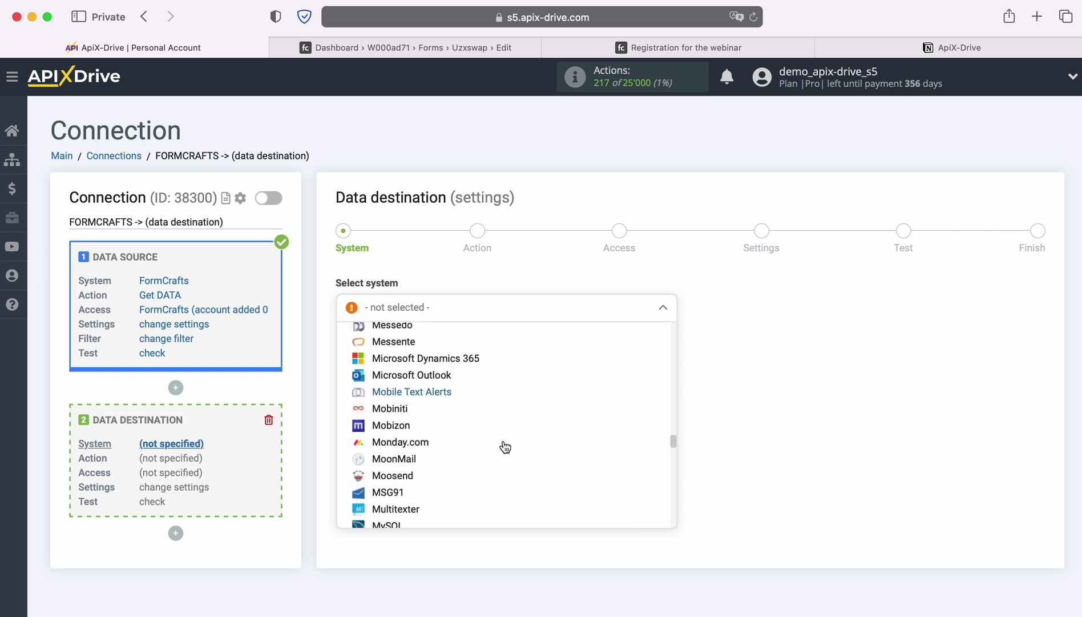
left_click(395, 431)
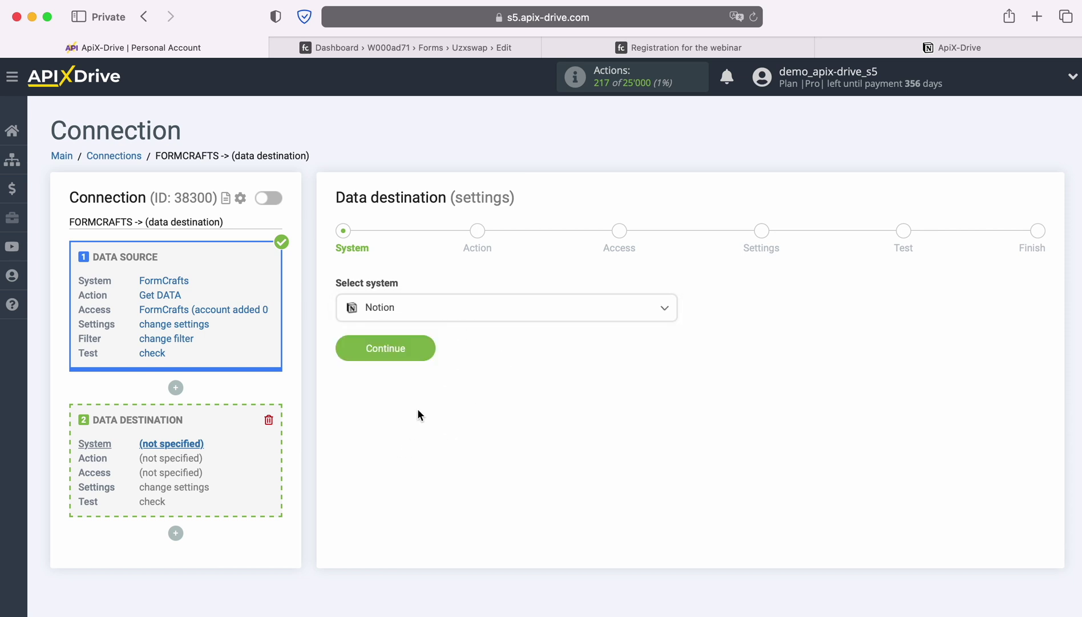
left_click(427, 349)
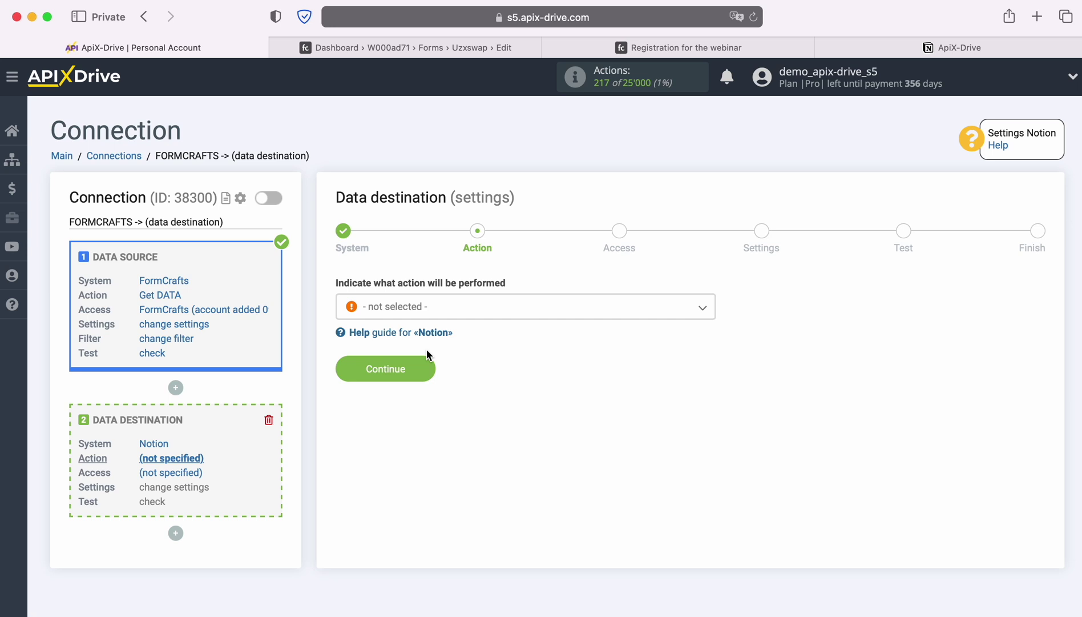
Step: Choose Add DATABASE ITEM as the Notion destination action and continue
left_click(456, 311)
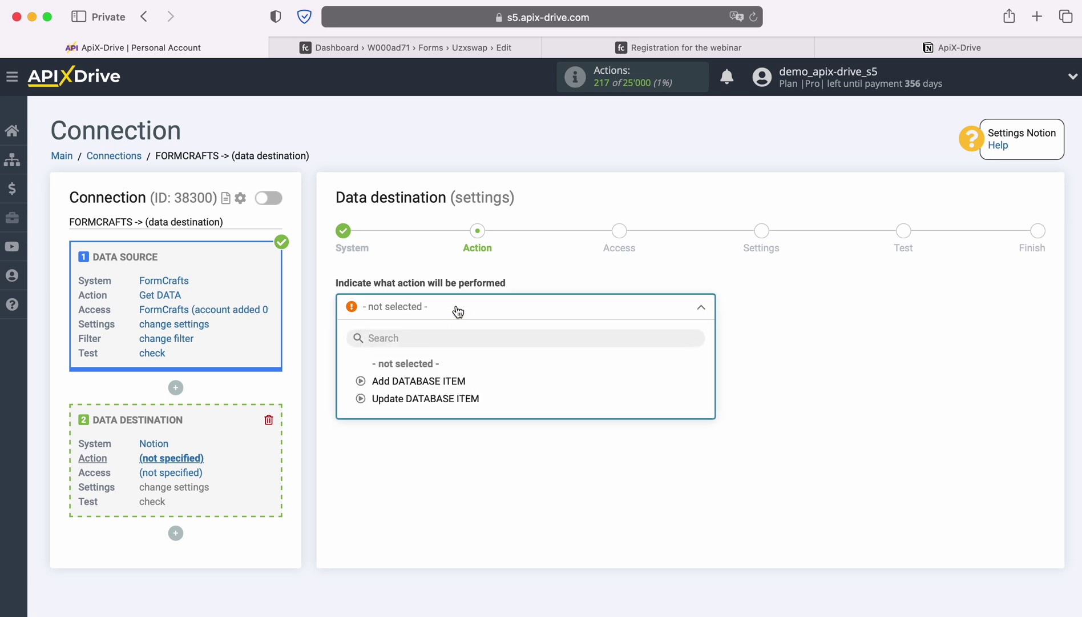
left_click(439, 380)
left_click(427, 368)
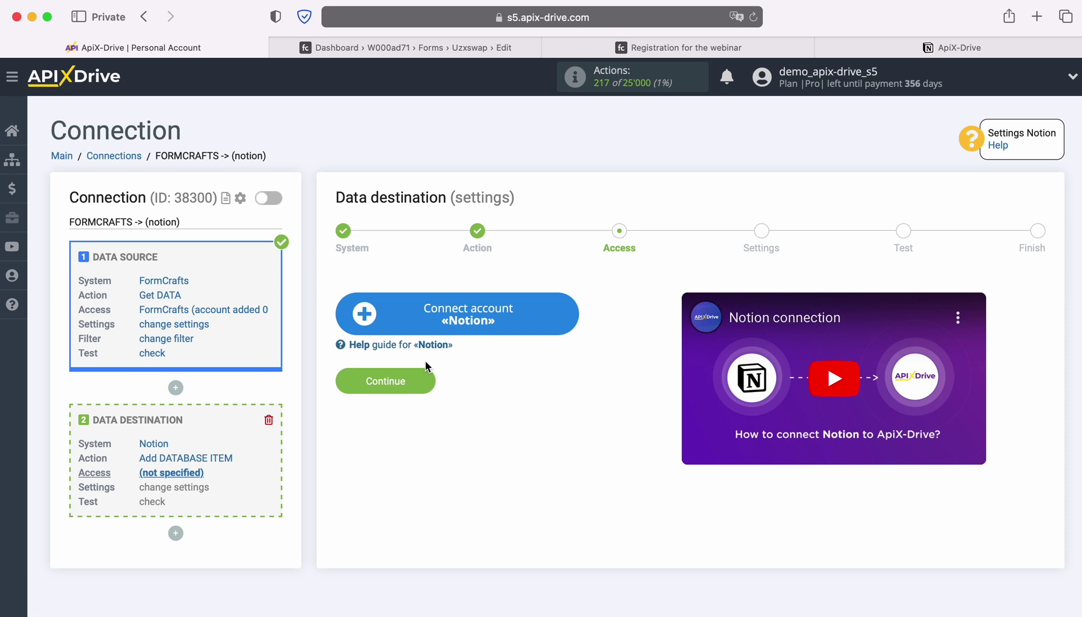
Step: Sign in to Notion with the saved e-mail and password and allow access to the workspace pages
left_click(570, 318)
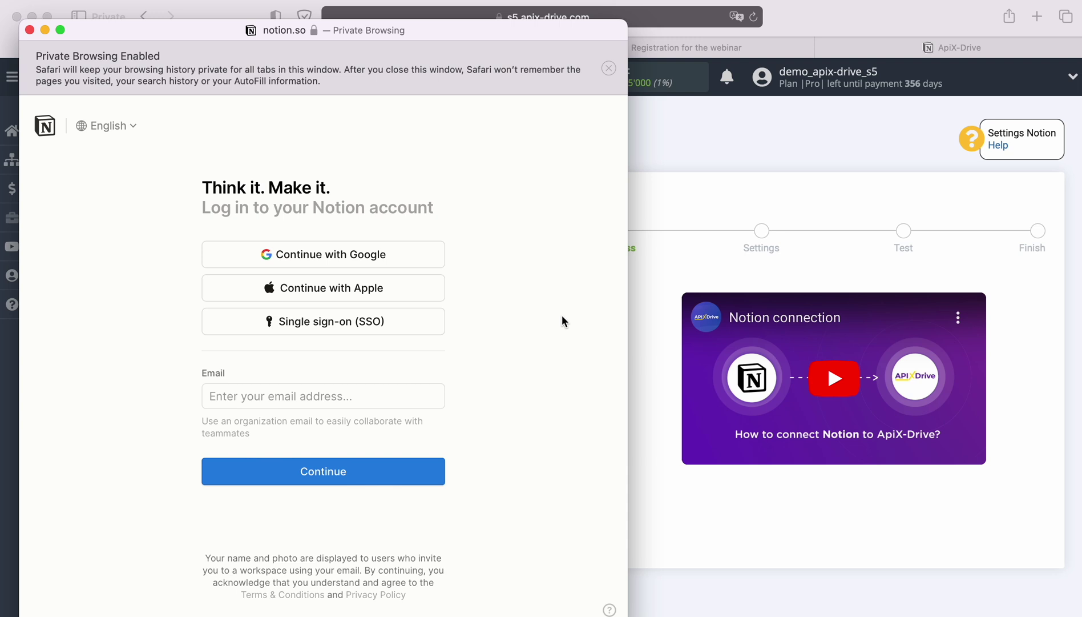
left_click(299, 395)
left_click(299, 423)
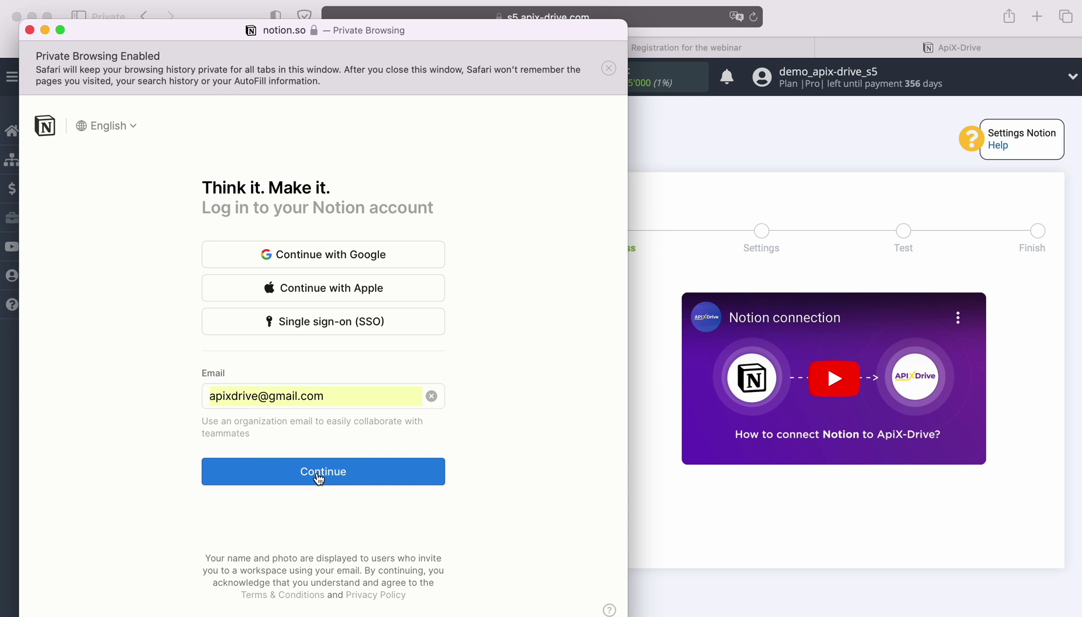
left_click(323, 471)
left_click(314, 478)
left_click(326, 520)
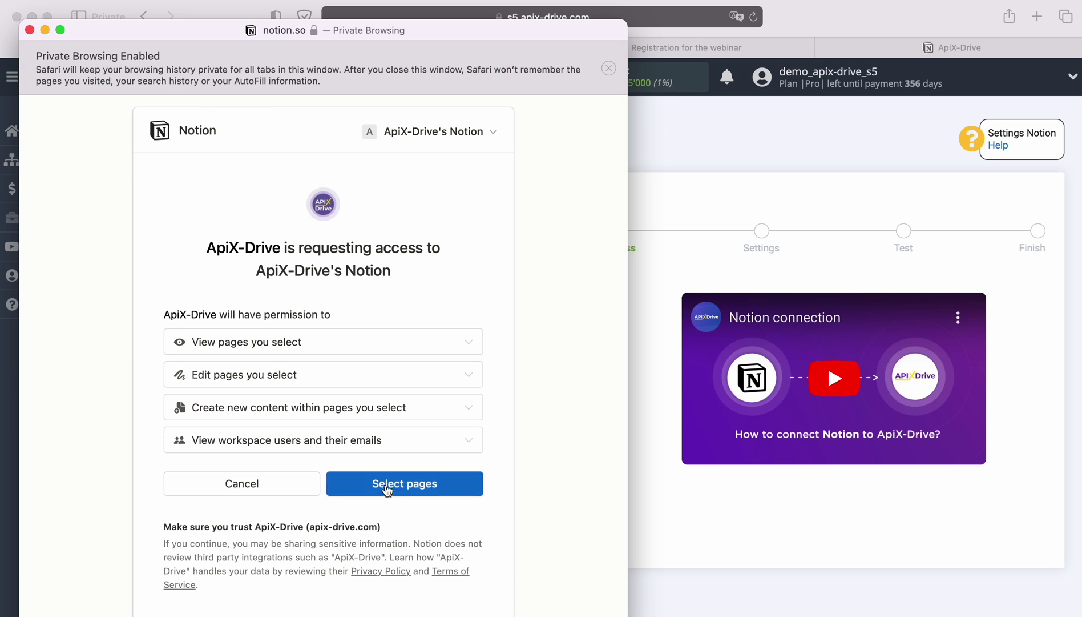
left_click(386, 484)
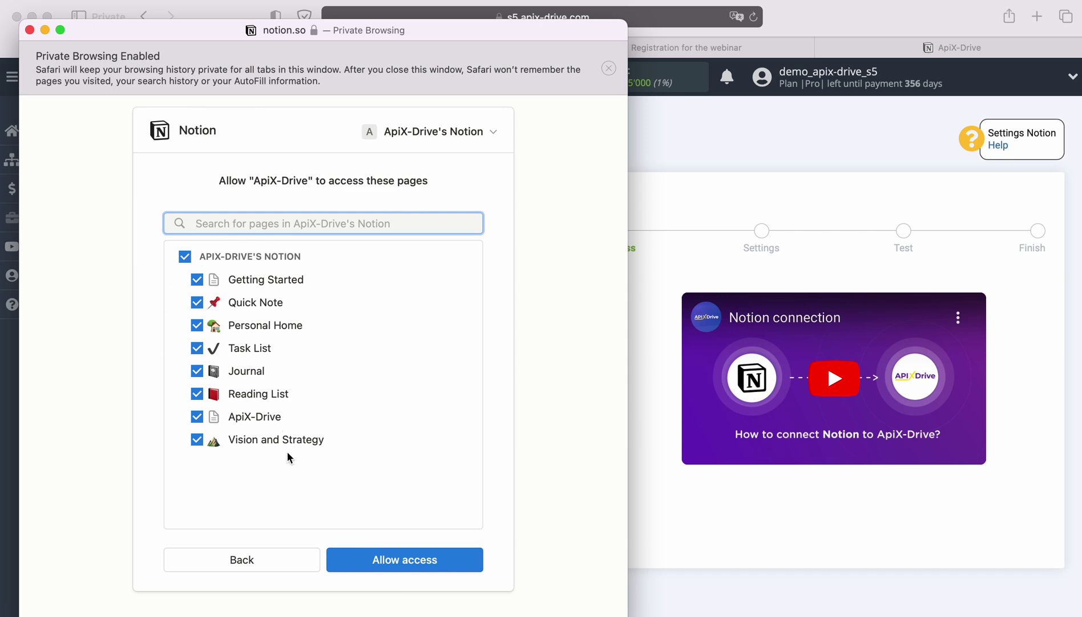
left_click(403, 565)
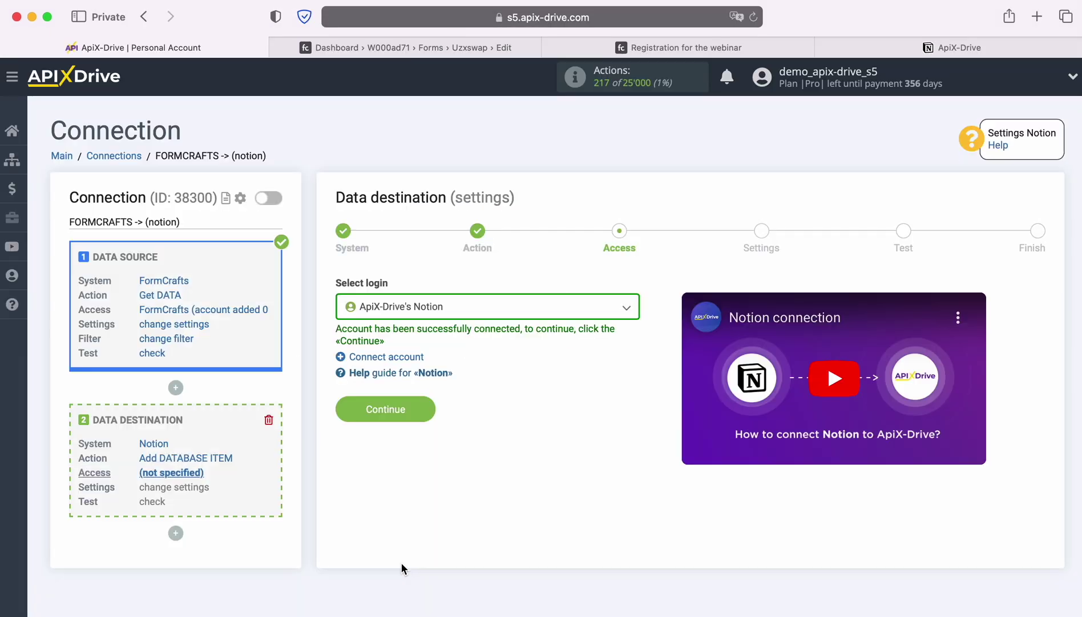
Step: Select the ApiX-Drive's Notion login and choose the ApiX-Drive database as destination
left_click(494, 318)
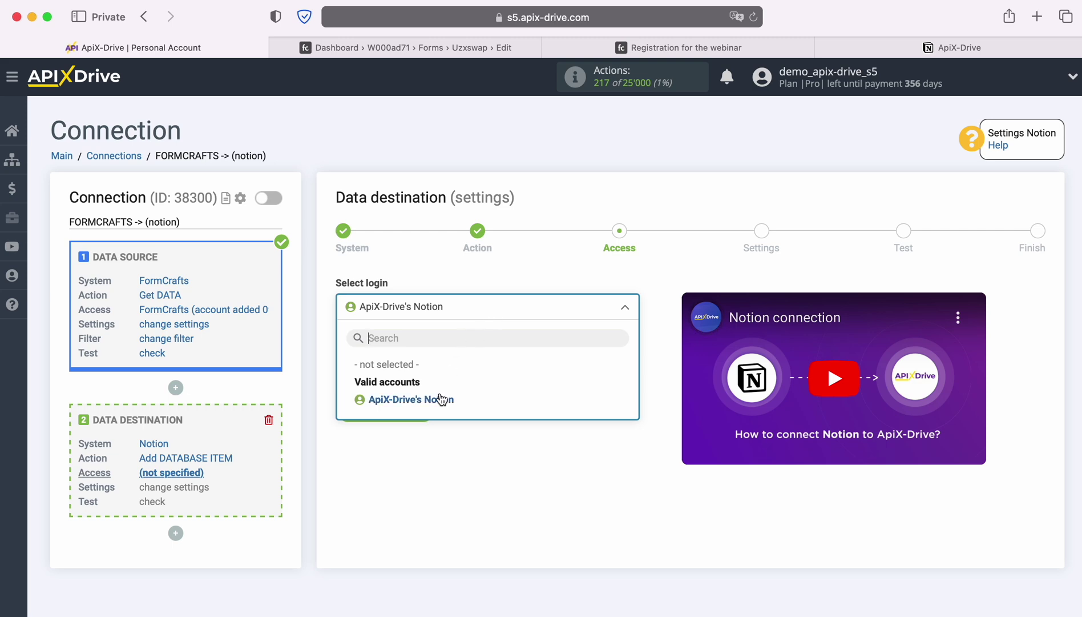
left_click(439, 399)
left_click(425, 407)
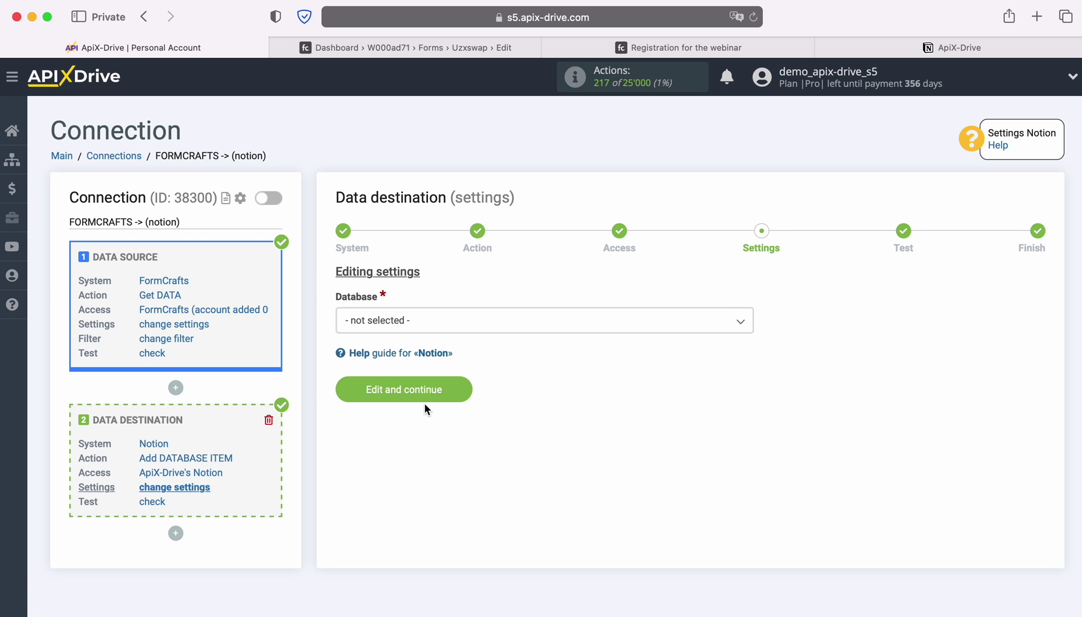
left_click(447, 321)
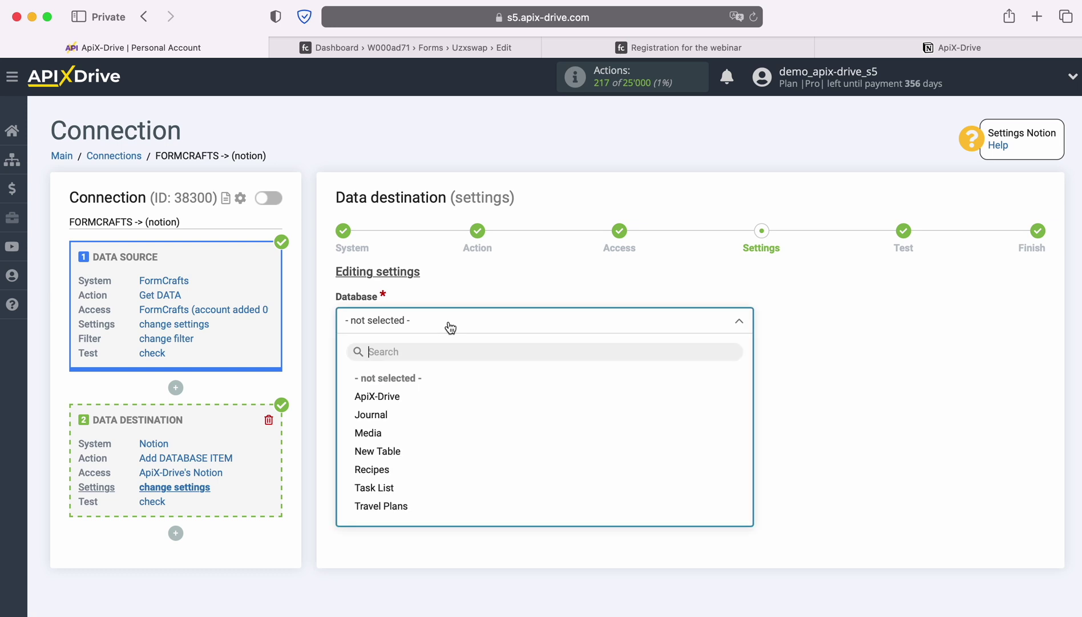
left_click(402, 395)
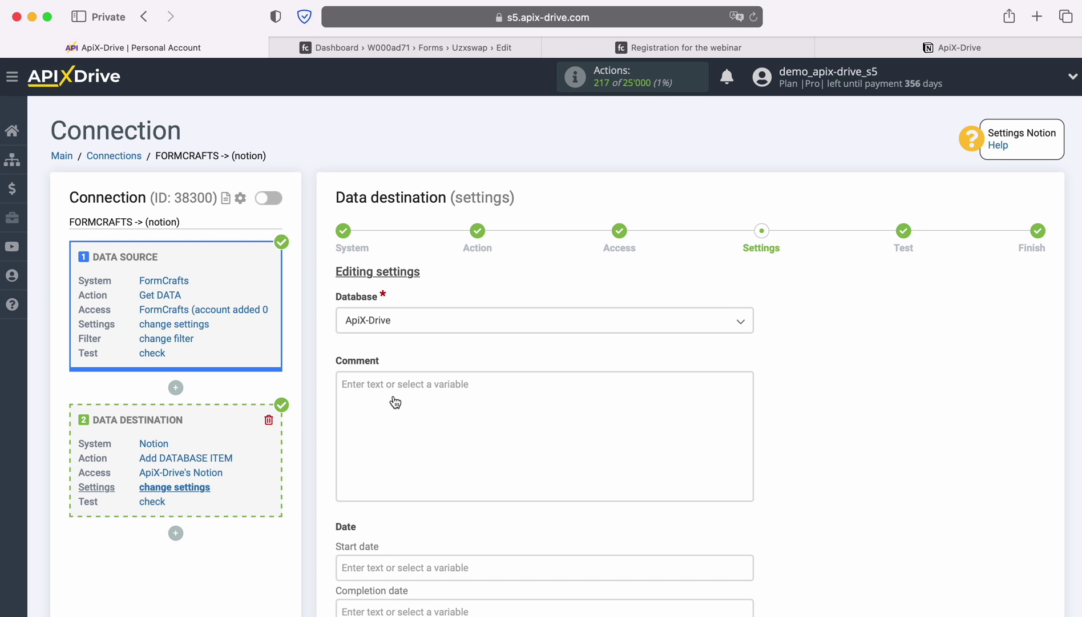
Step: Fill Comment with 'Form' plus page_url and, on a new line, 'Name' plus form_name
left_click(395, 403)
scroll(394, 400, "down", 4)
scroll(636, 420, "down", 1)
scroll(637, 421, "down", 2)
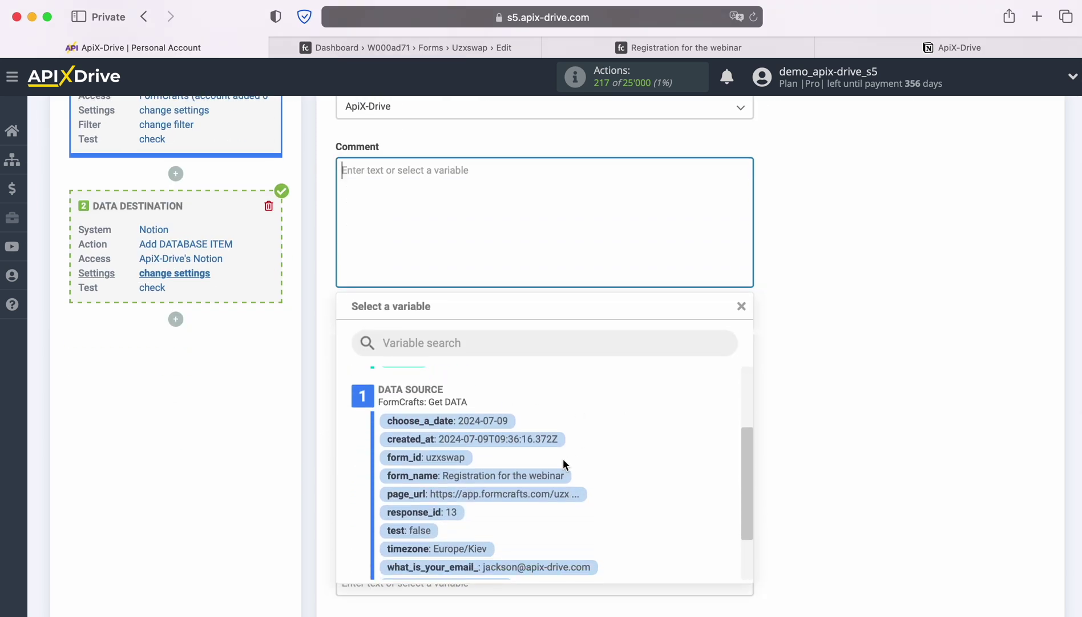
left_click(510, 494)
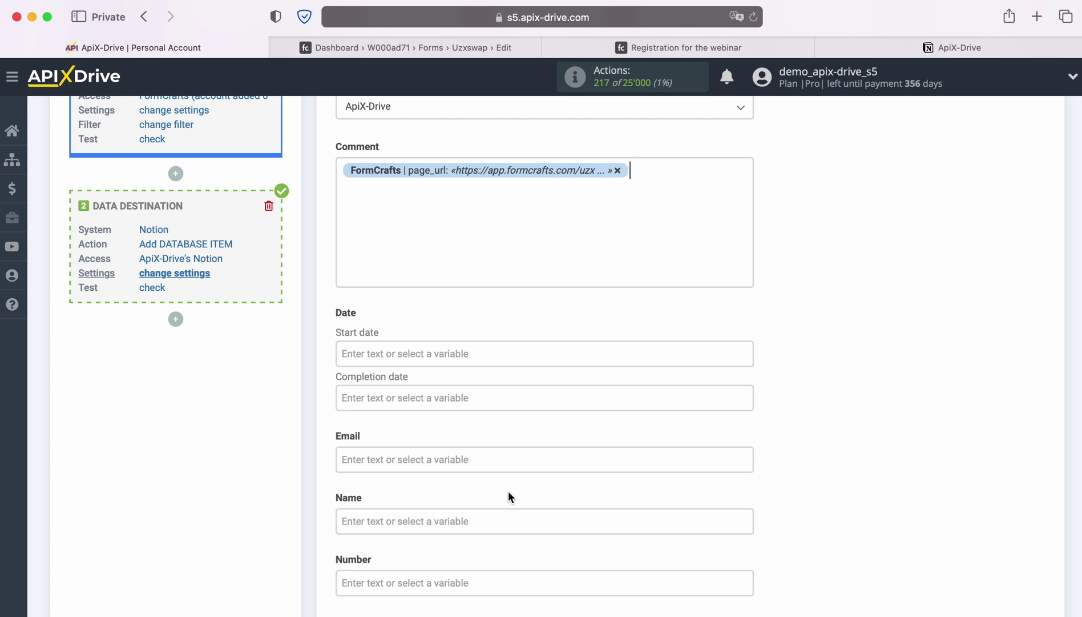
left_click(341, 171)
type("Form")
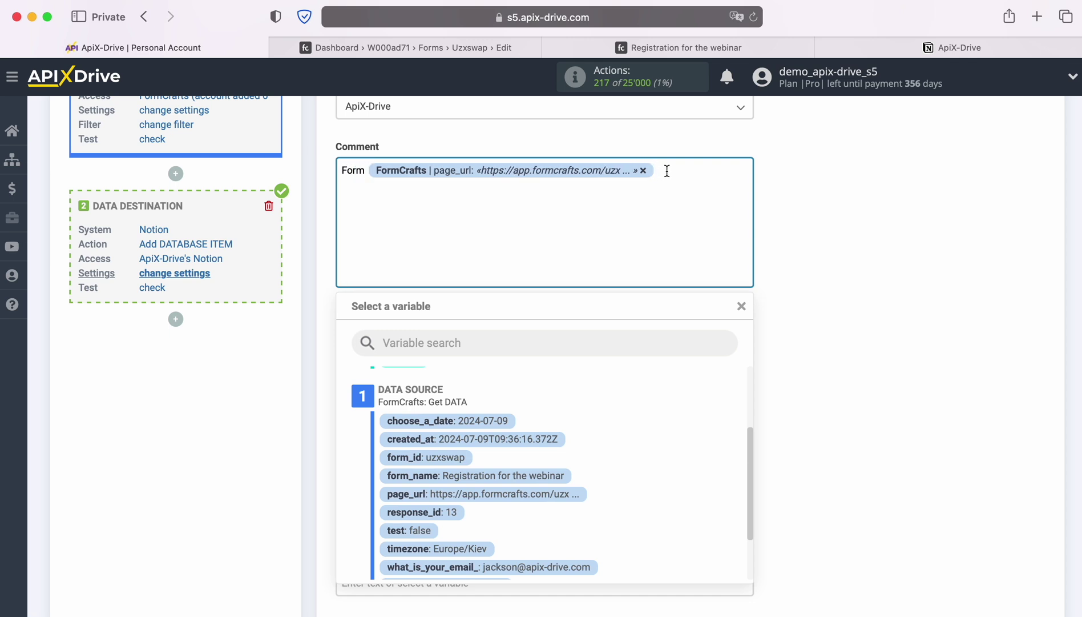
key("Return")
type("Name")
scroll(623, 427, "down", 1)
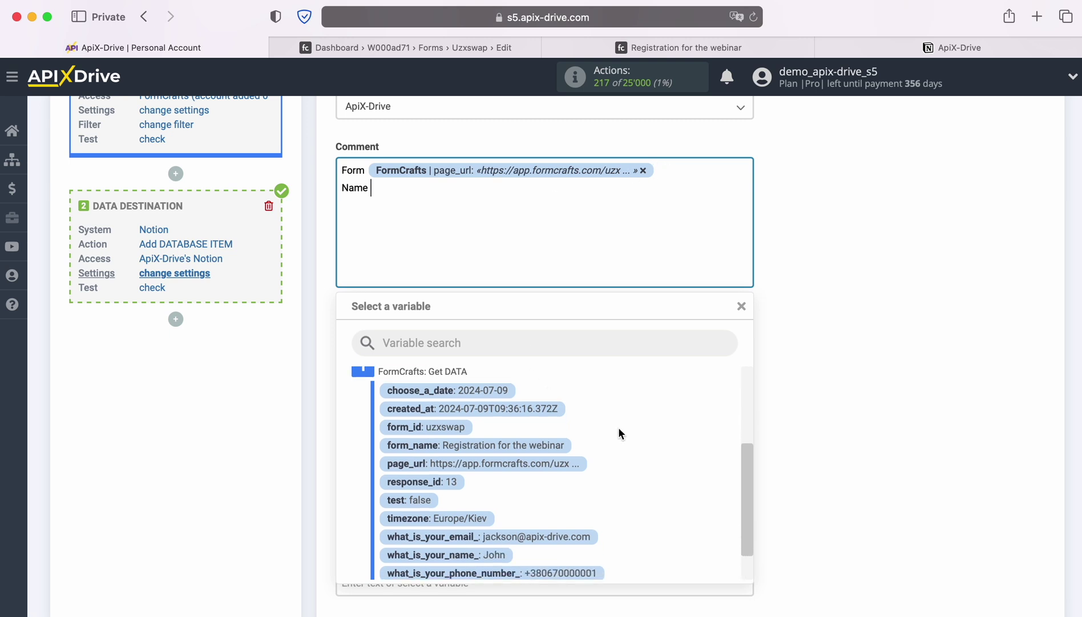
left_click(496, 444)
Step: Map the Email, Name and Phone fields to the form's answers and save the mapping
scroll(494, 451, "down", 1)
scroll(494, 451, "down", 2)
left_click(451, 387)
scroll(566, 391, "down", 3)
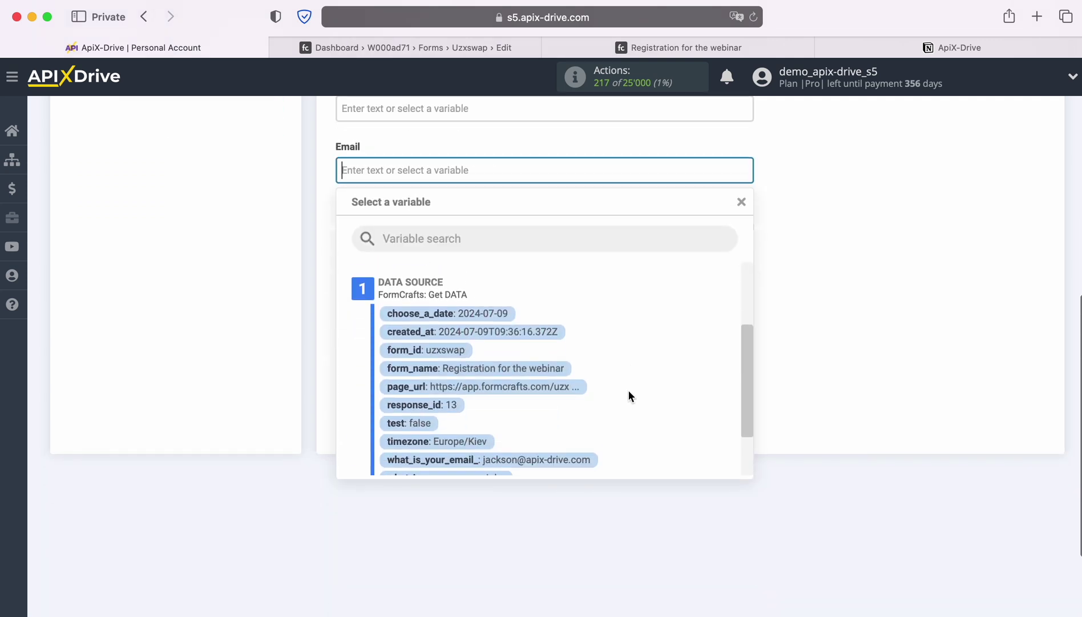
scroll(629, 388, "down", 2)
left_click(568, 412)
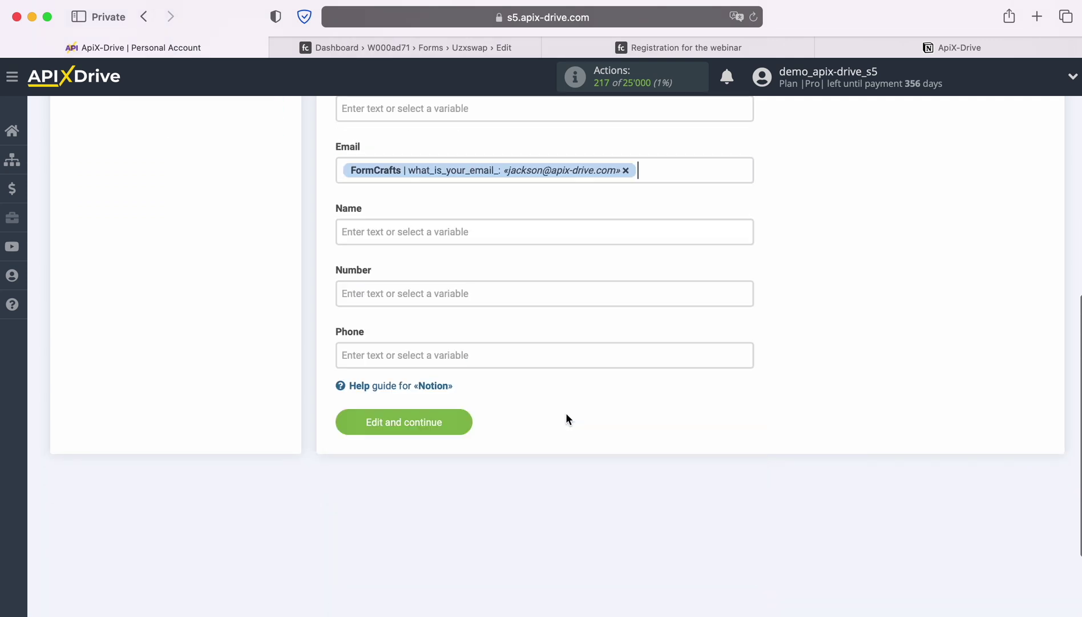
left_click(422, 231)
scroll(629, 358, "down", 5)
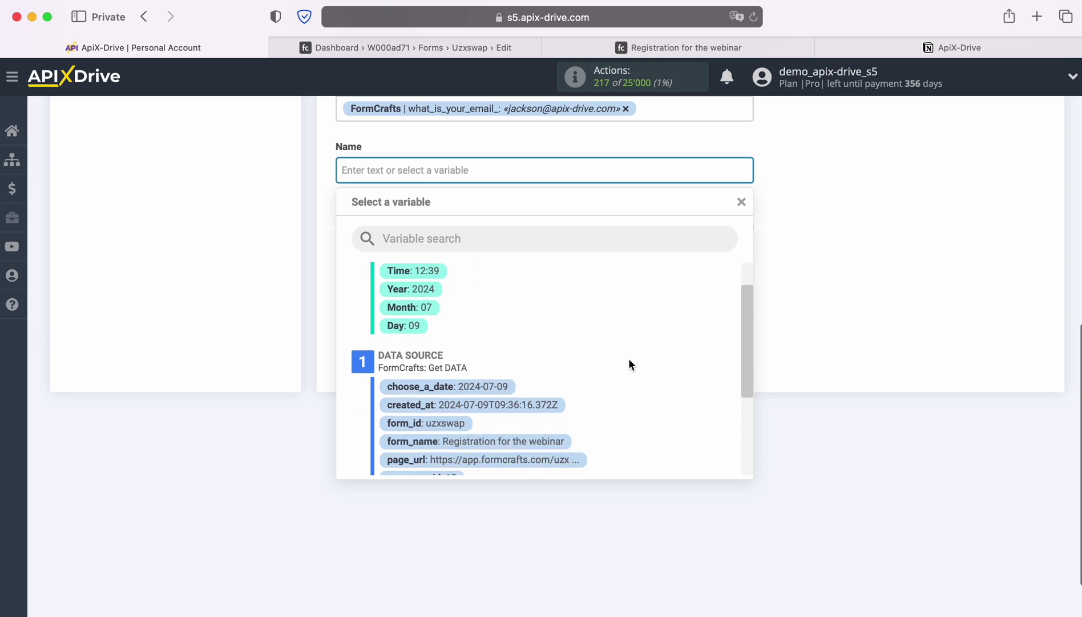
scroll(631, 356, "down", 1)
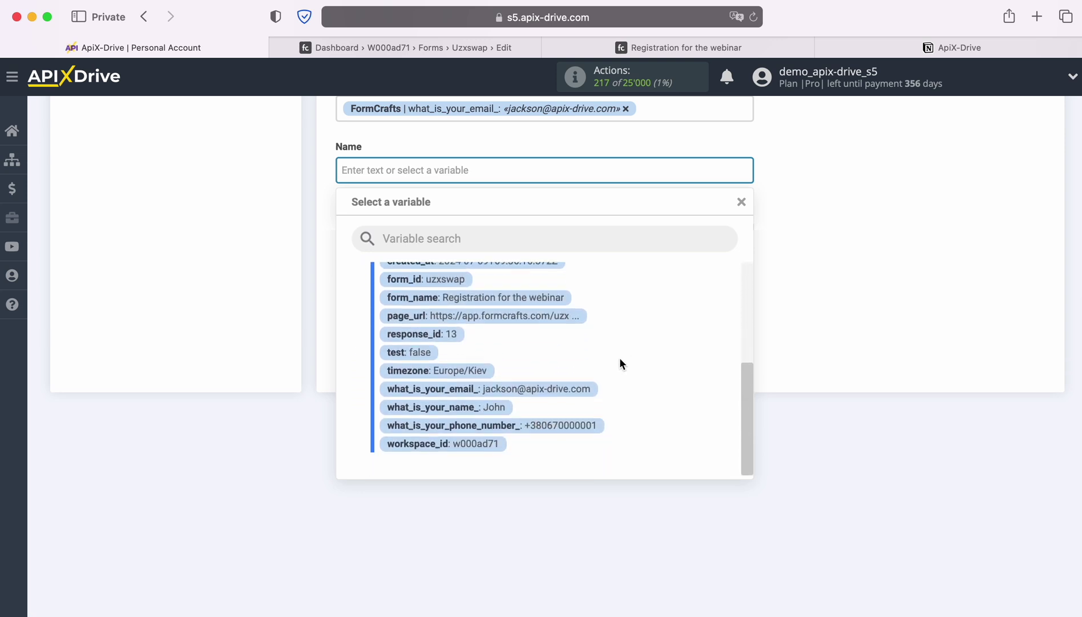
left_click(489, 407)
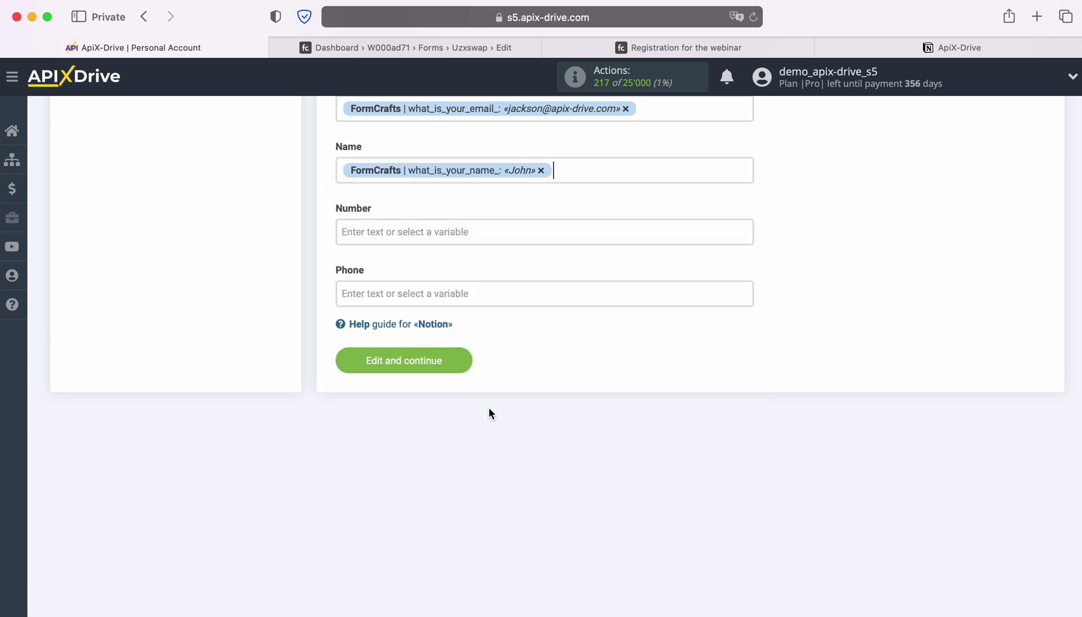
left_click(381, 291)
scroll(654, 429, "down", 1)
scroll(655, 425, "down", 5)
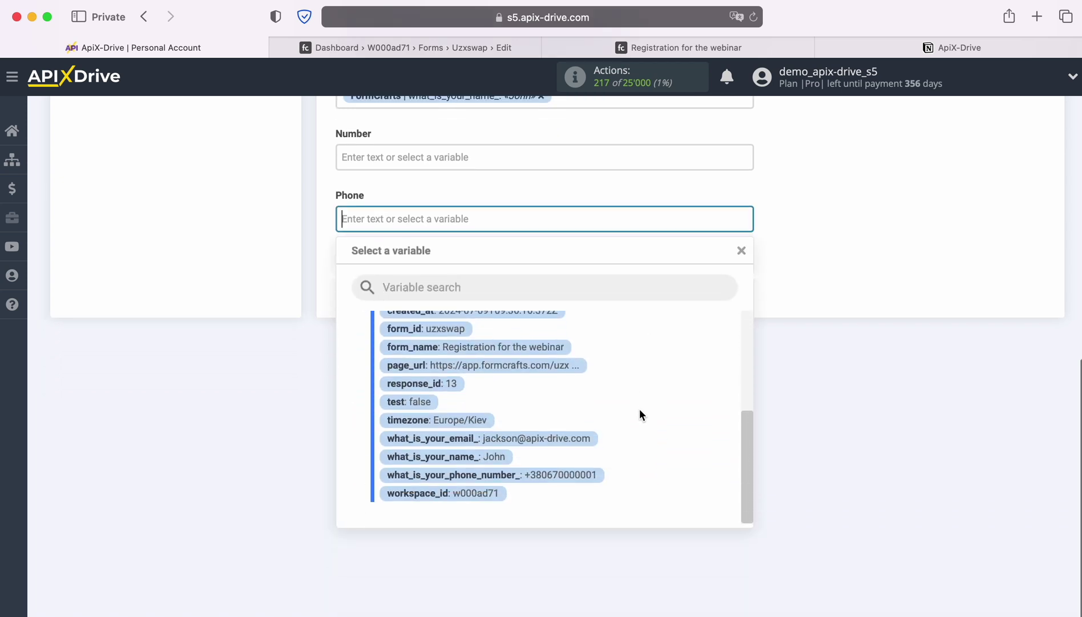
left_click(574, 473)
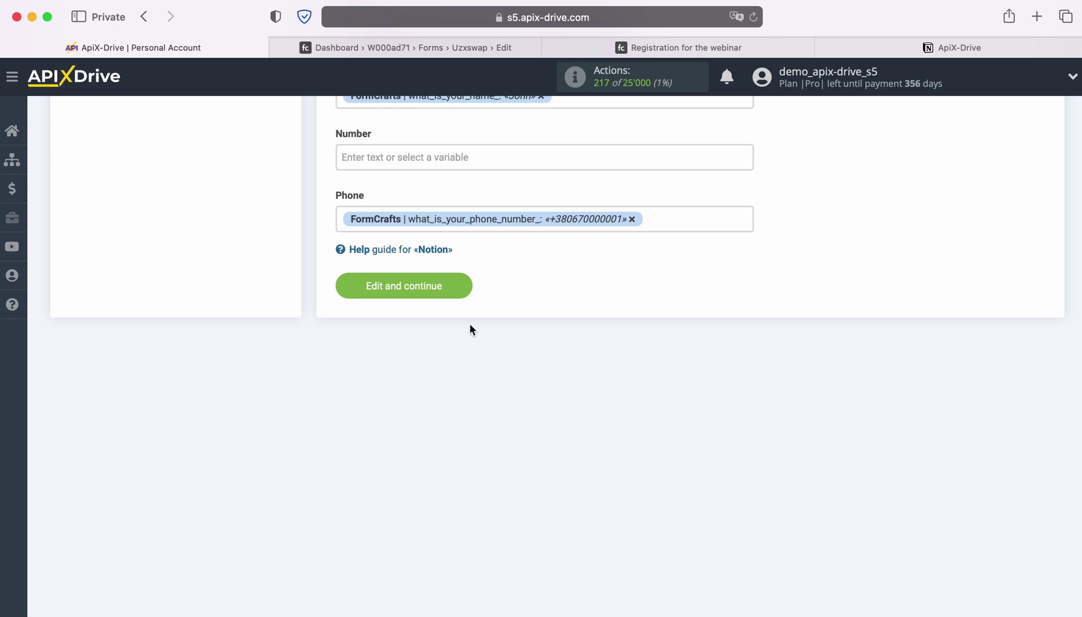
left_click(460, 284)
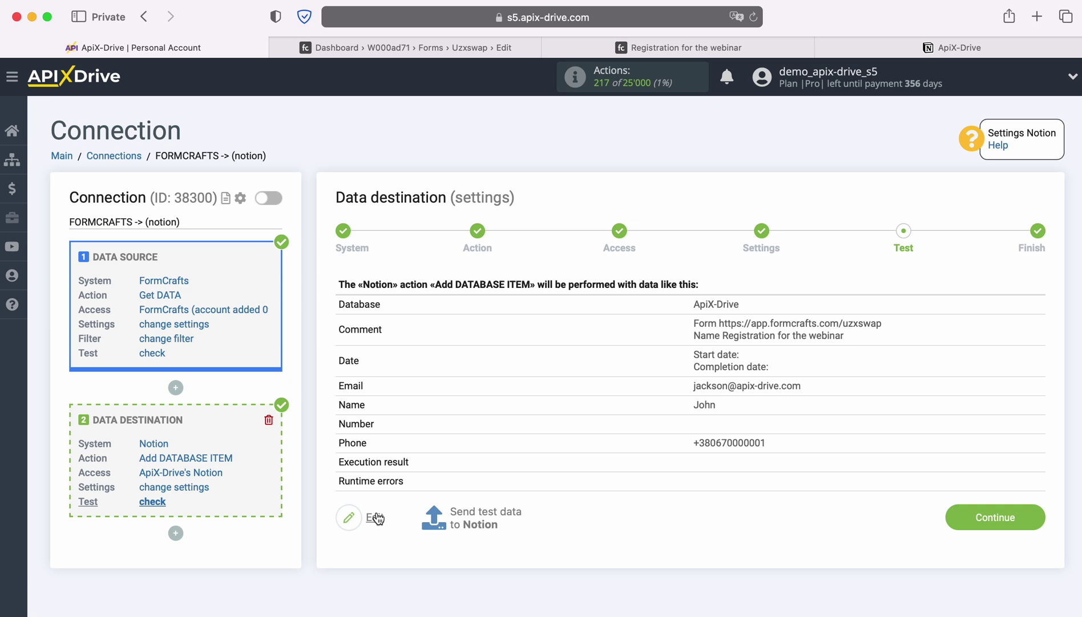
Step: Send the test record to Notion and verify the new database row with name, email, phone and comment
left_click(492, 514)
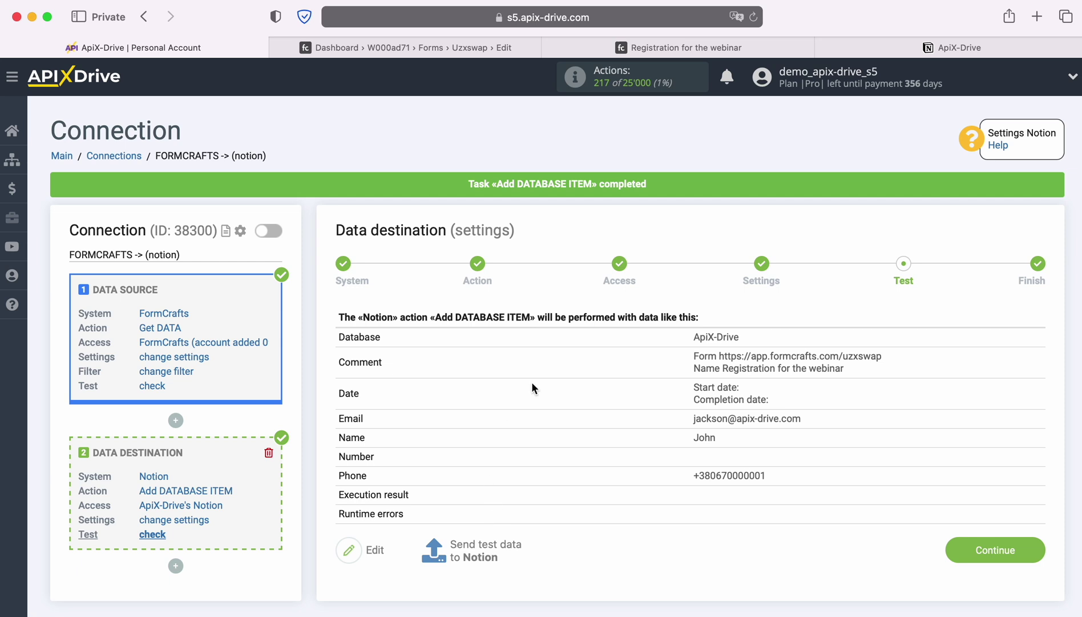
left_click(905, 50)
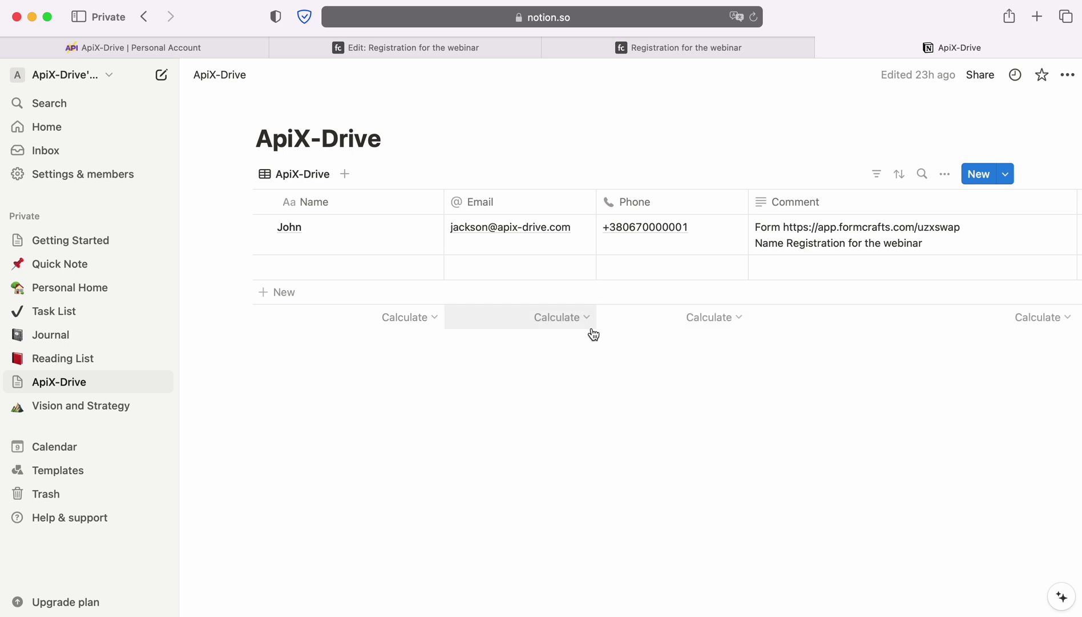
left_click(223, 45)
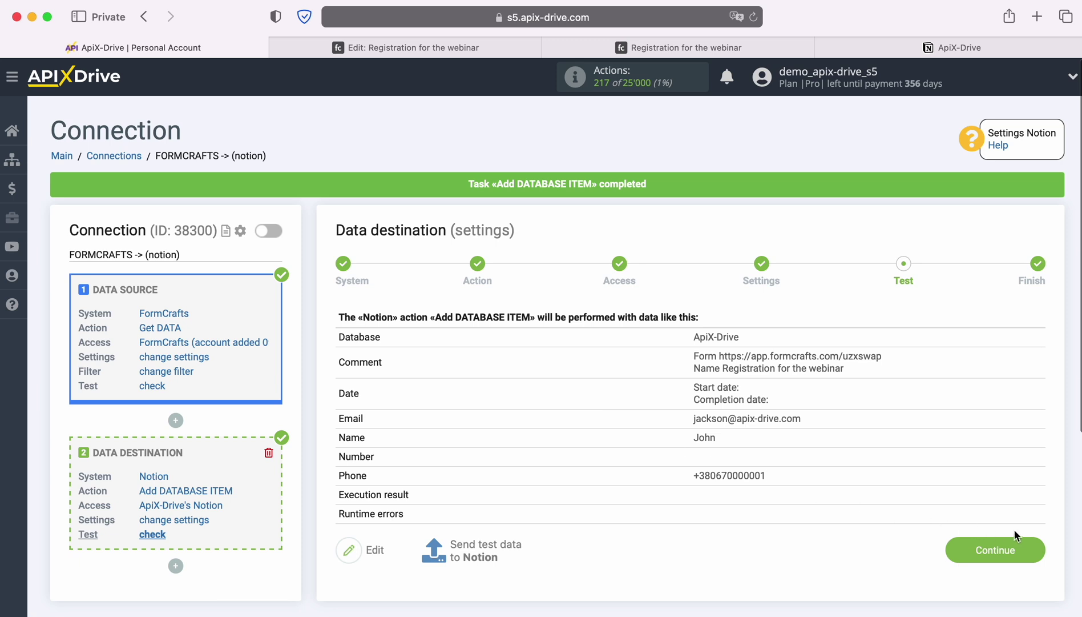
Step: Enable auto-update for the FormCrafts → Notion connection and set its update interval to 5 minutes
left_click(1038, 548)
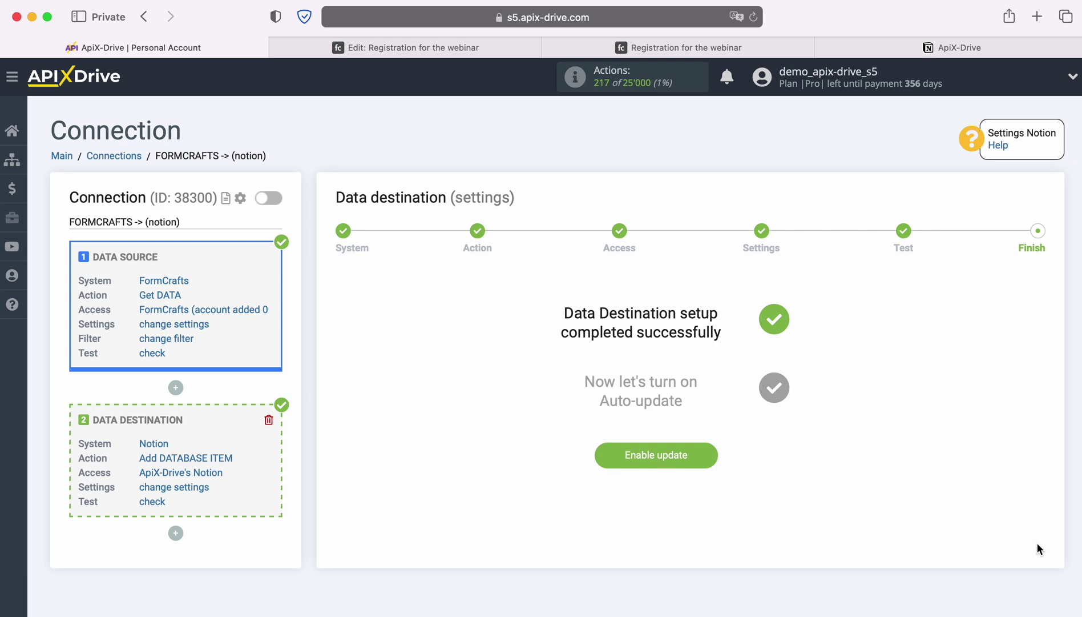
left_click(715, 452)
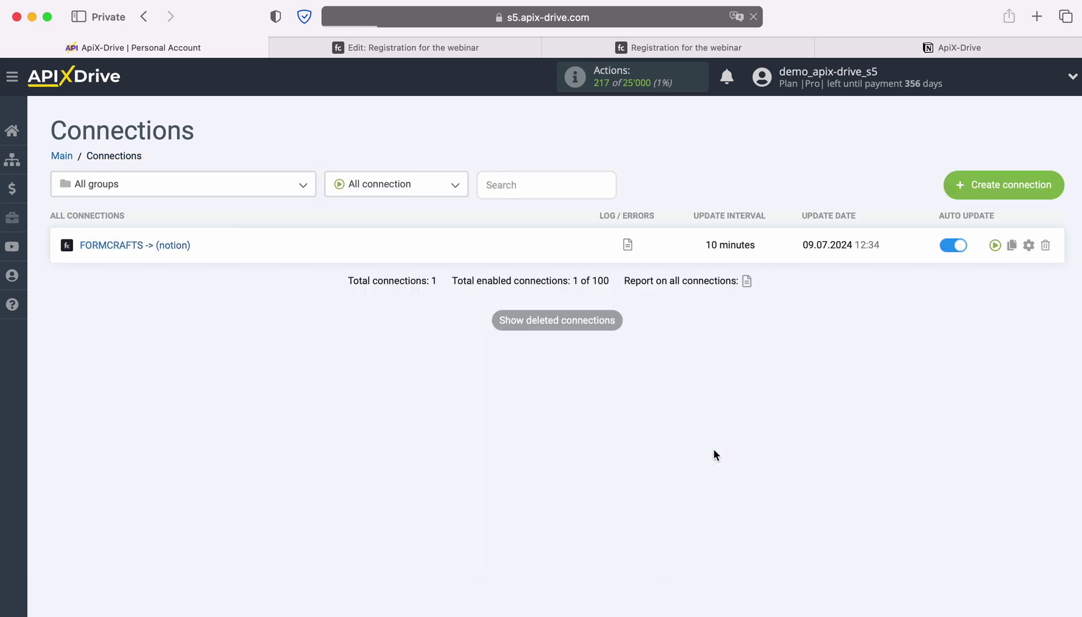
left_click(1028, 244)
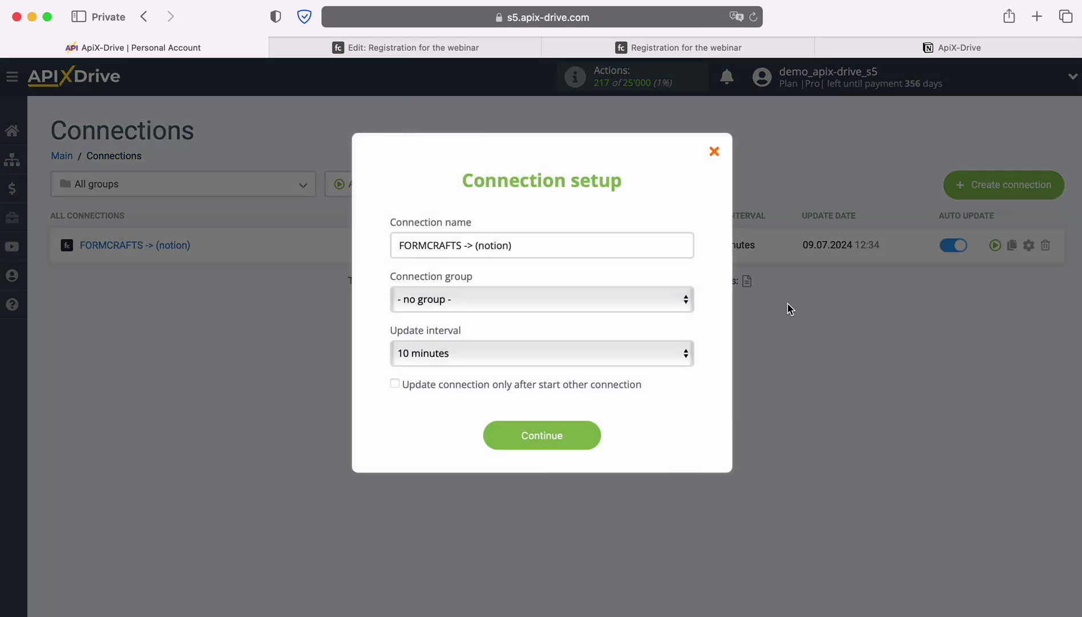
left_click(535, 355)
left_click(516, 332)
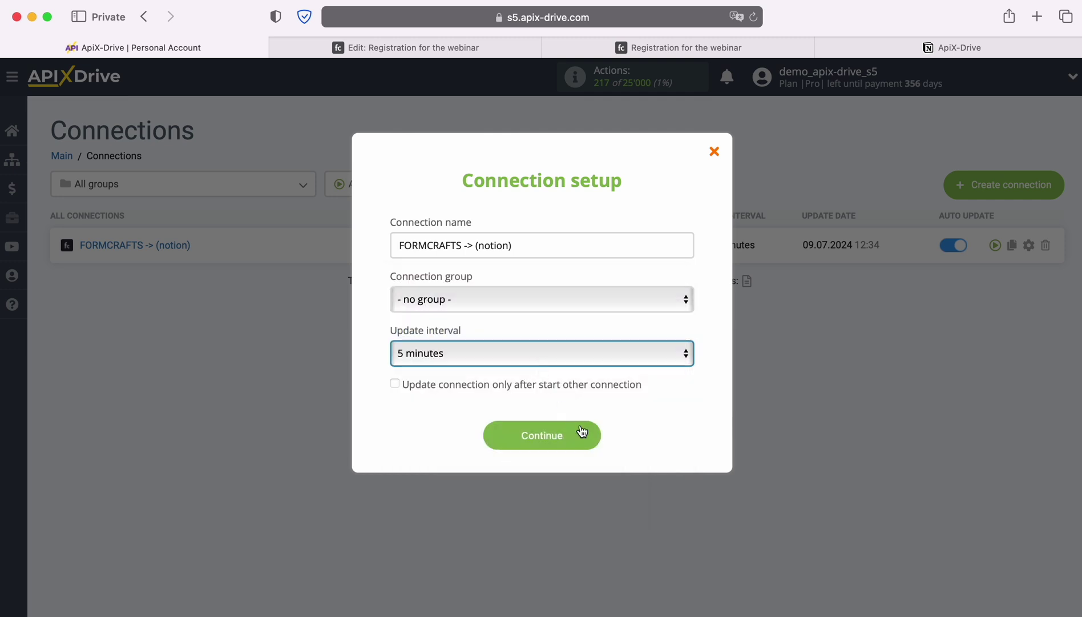
left_click(589, 437)
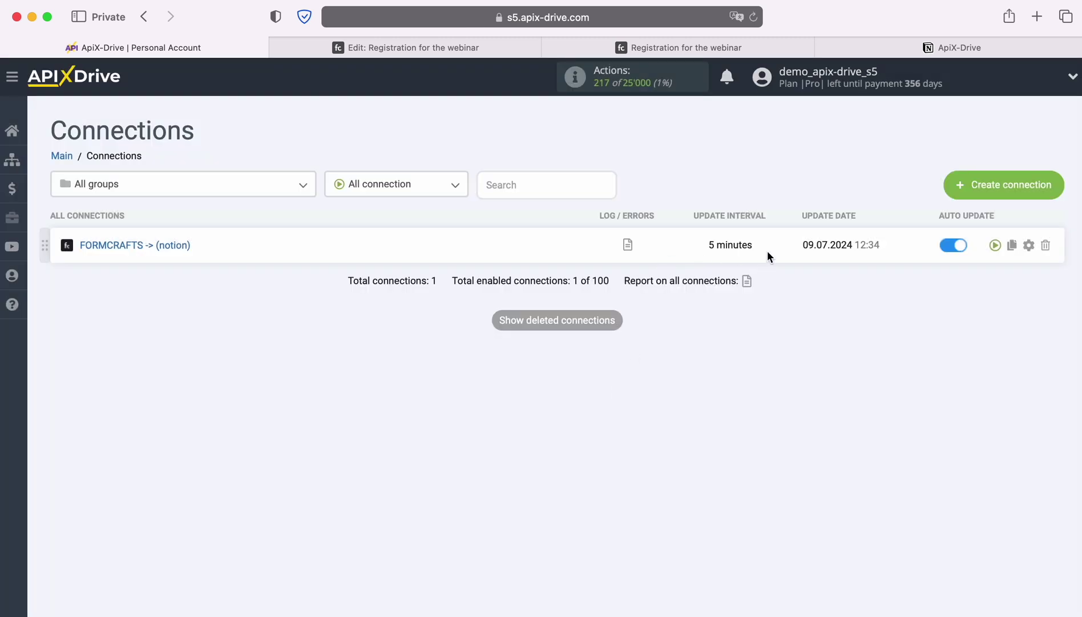